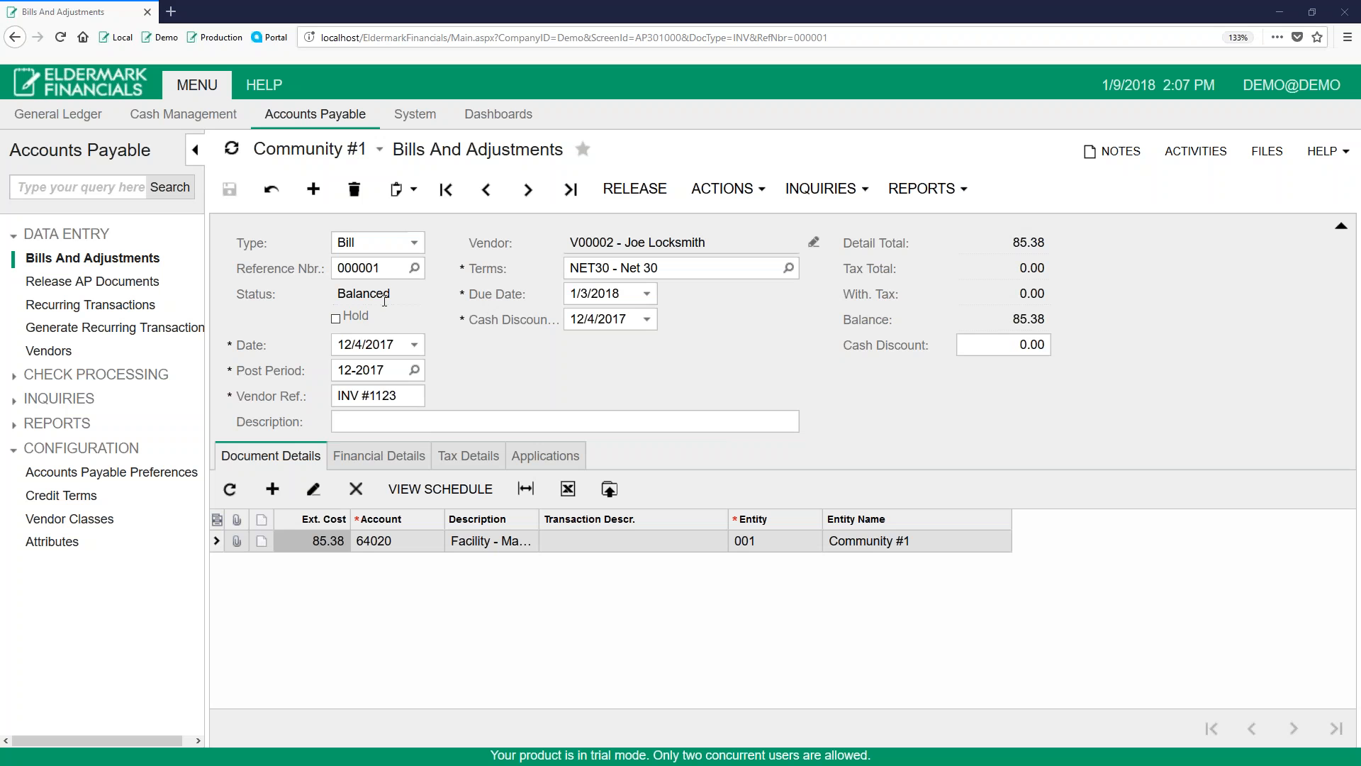
- Set the bill's description to New Description and the cost of its document line to 90
left_click(415, 421)
type("New Description")
key("Tab")
left_click(328, 541)
type("90")
- Change the line's account to 64010 (Facility - Grounds), then save and release the bill
key("Tab")
key("F3")
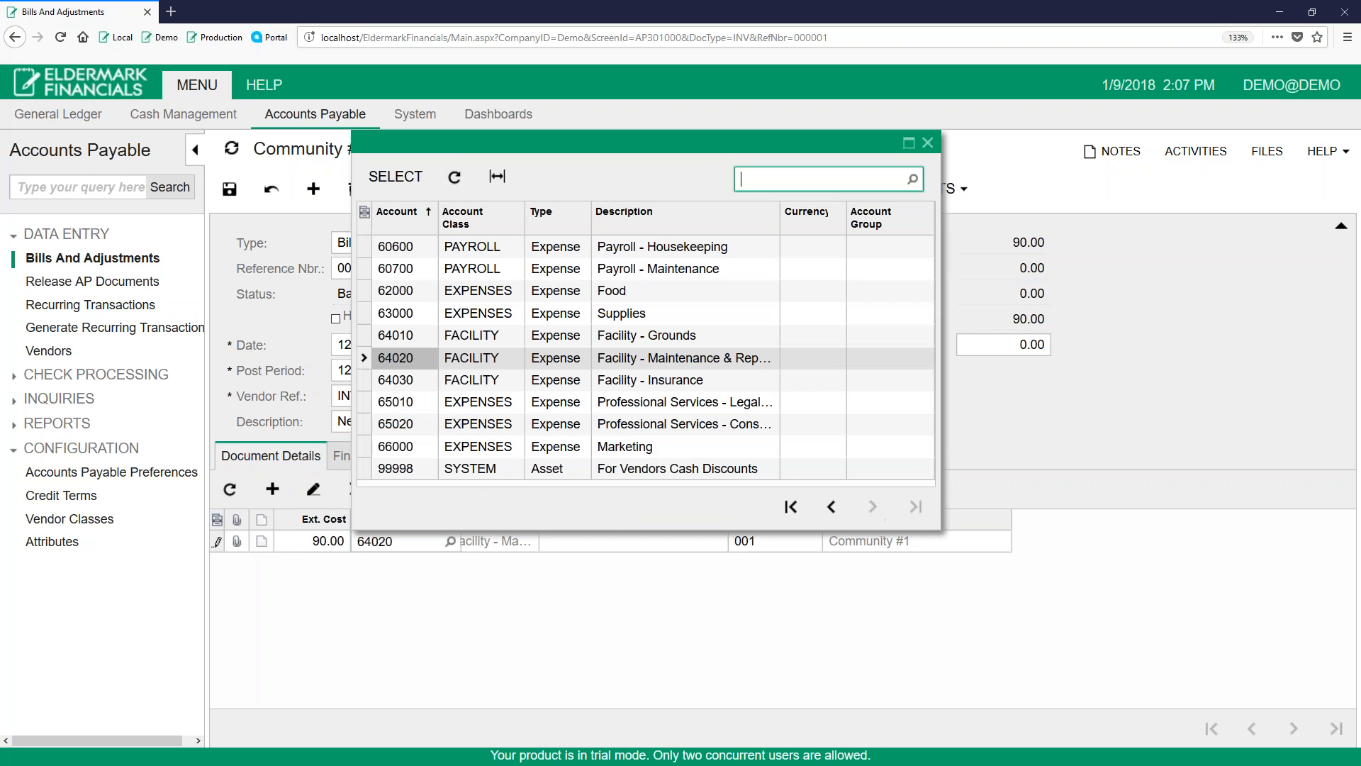
key("Up")
key("Return")
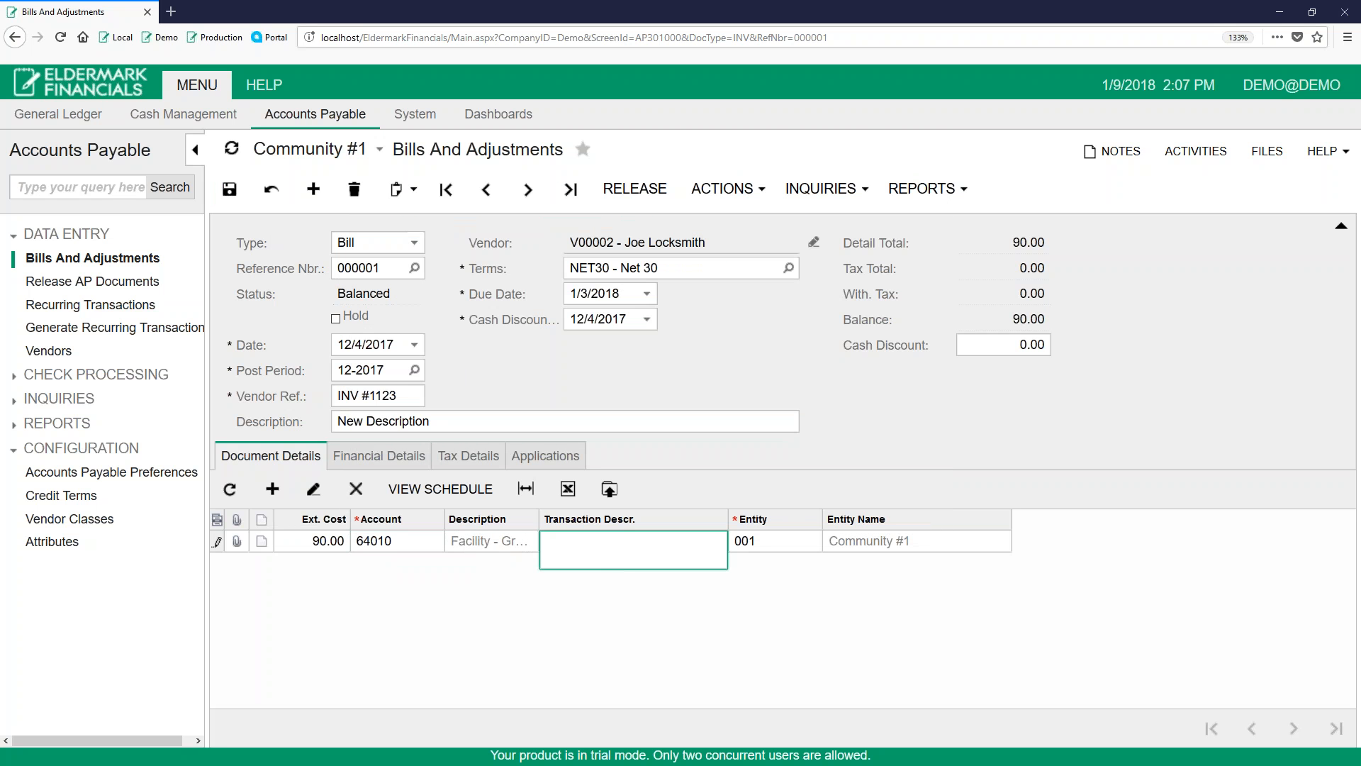
key("ctrl+s")
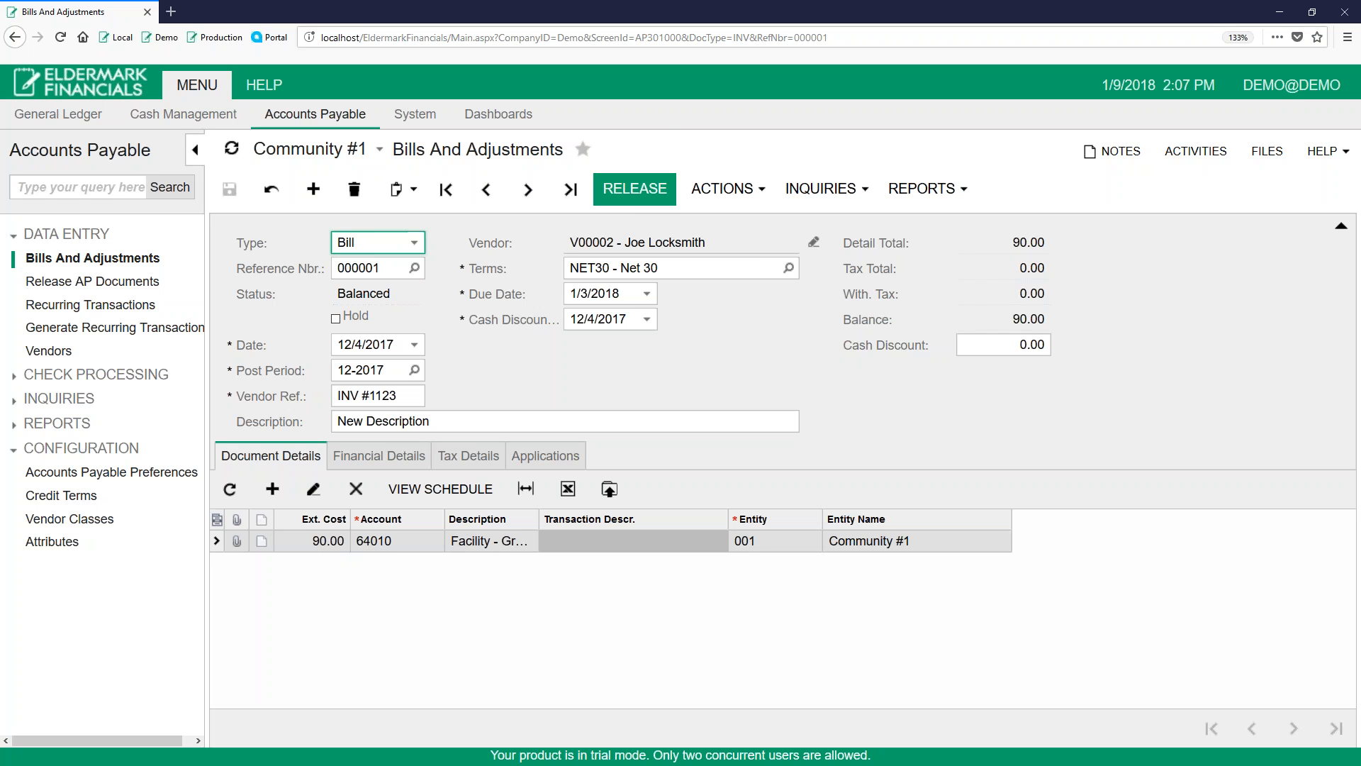
left_click(634, 189)
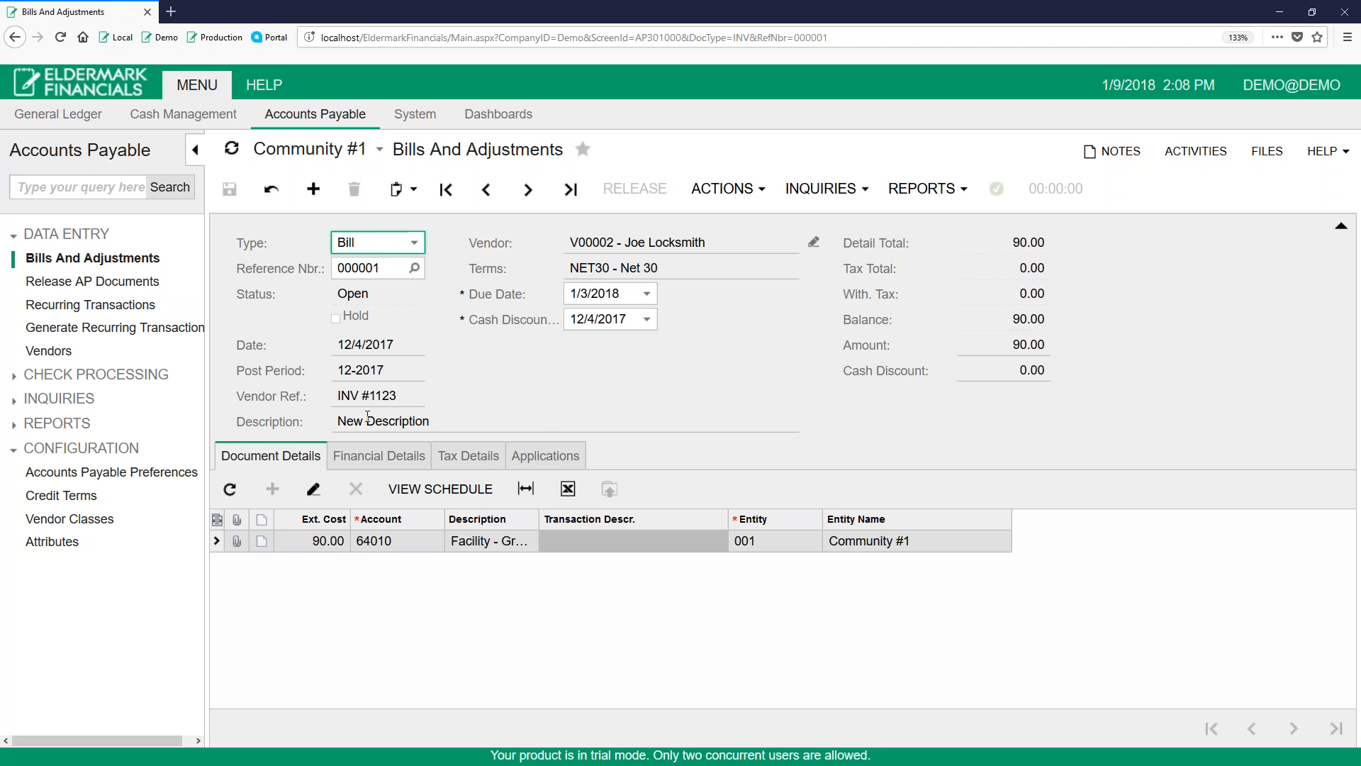
left_click(328, 552)
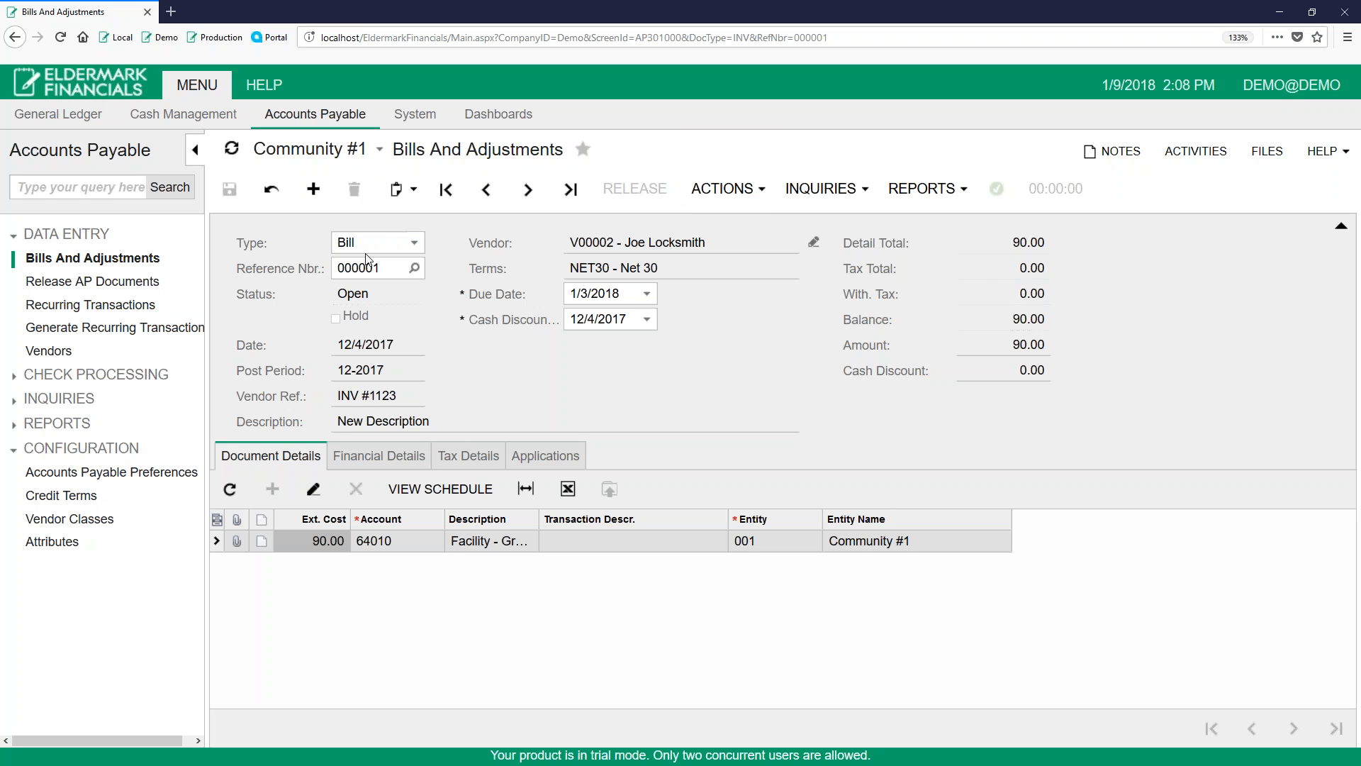
- Reverse the released bill and release the resulting debit adjustment
left_click(764, 193)
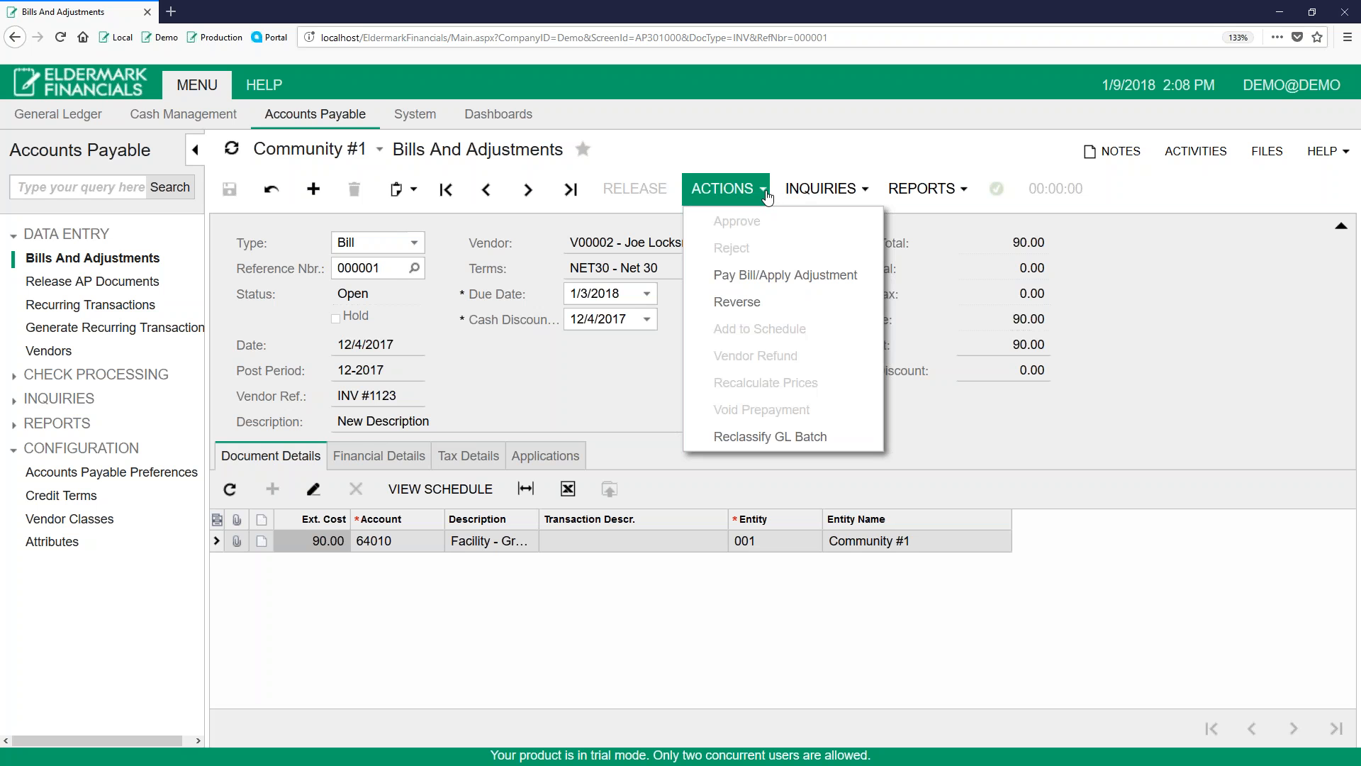
left_click(839, 305)
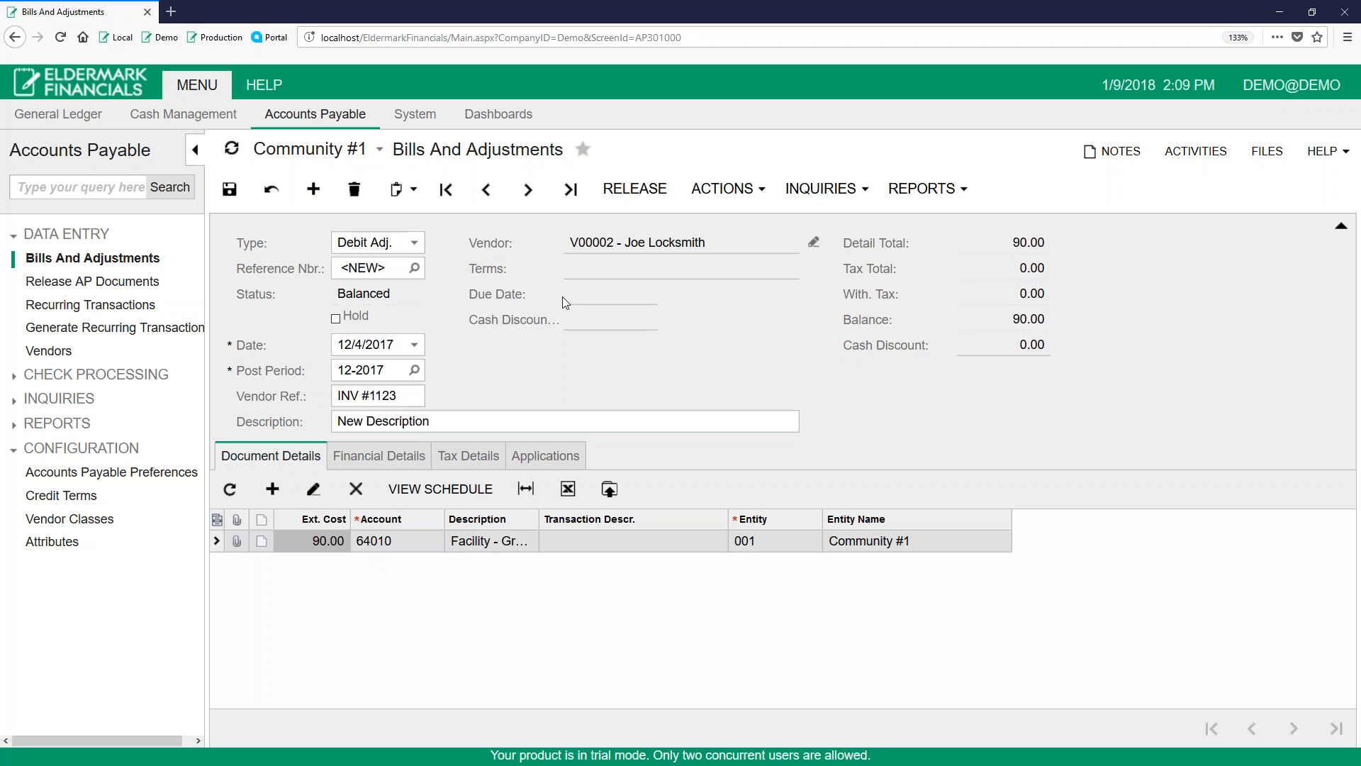
left_click(641, 190)
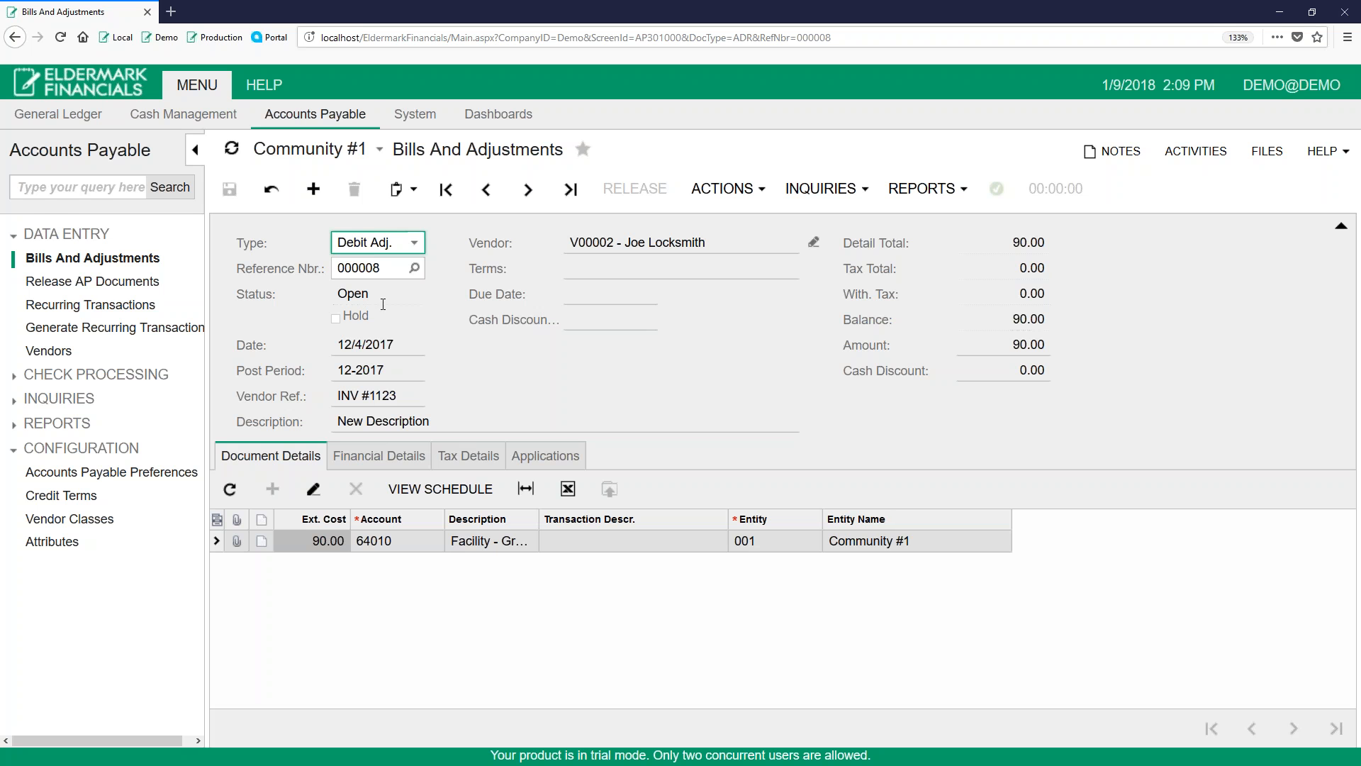
- Run the AP Aged Outstanding report in a new browser tab and examine the vendor's total balance
left_click(63, 426)
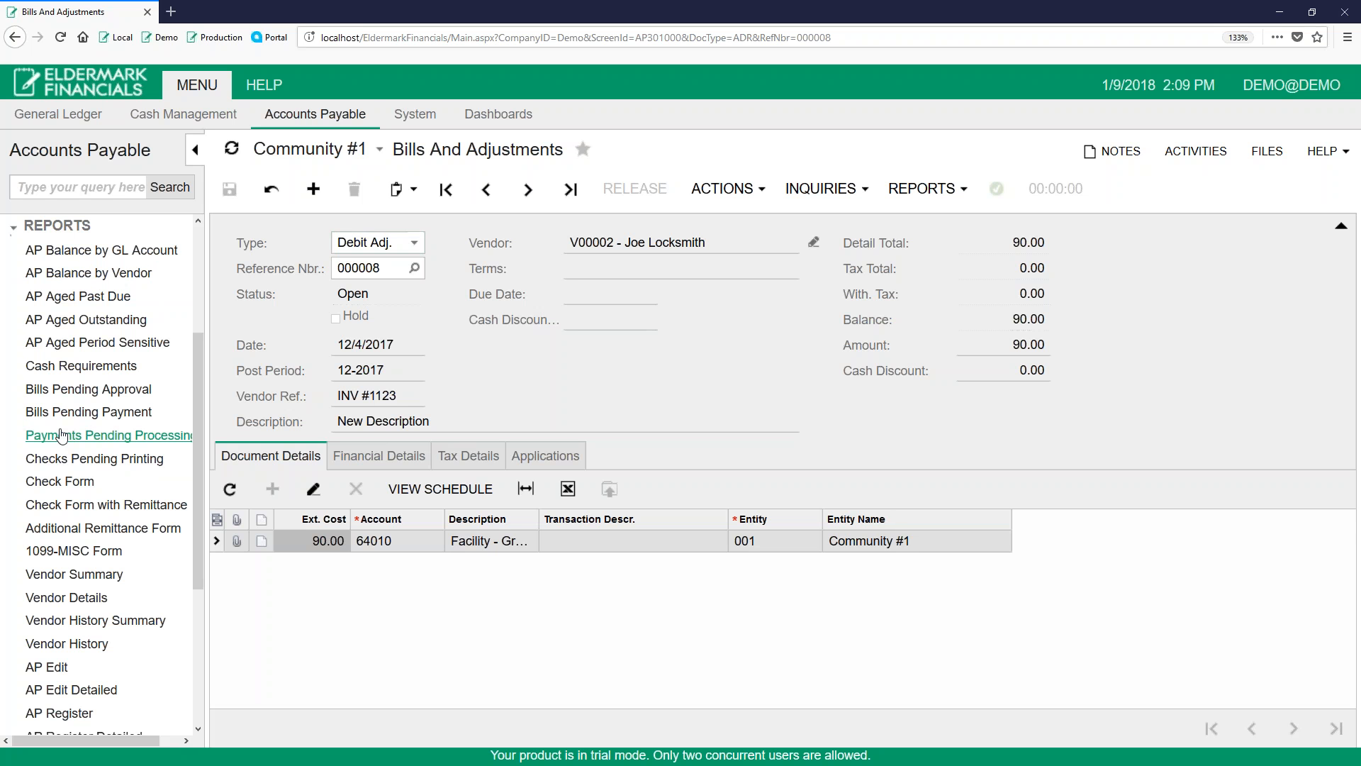
right_click(79, 319)
left_click(128, 362)
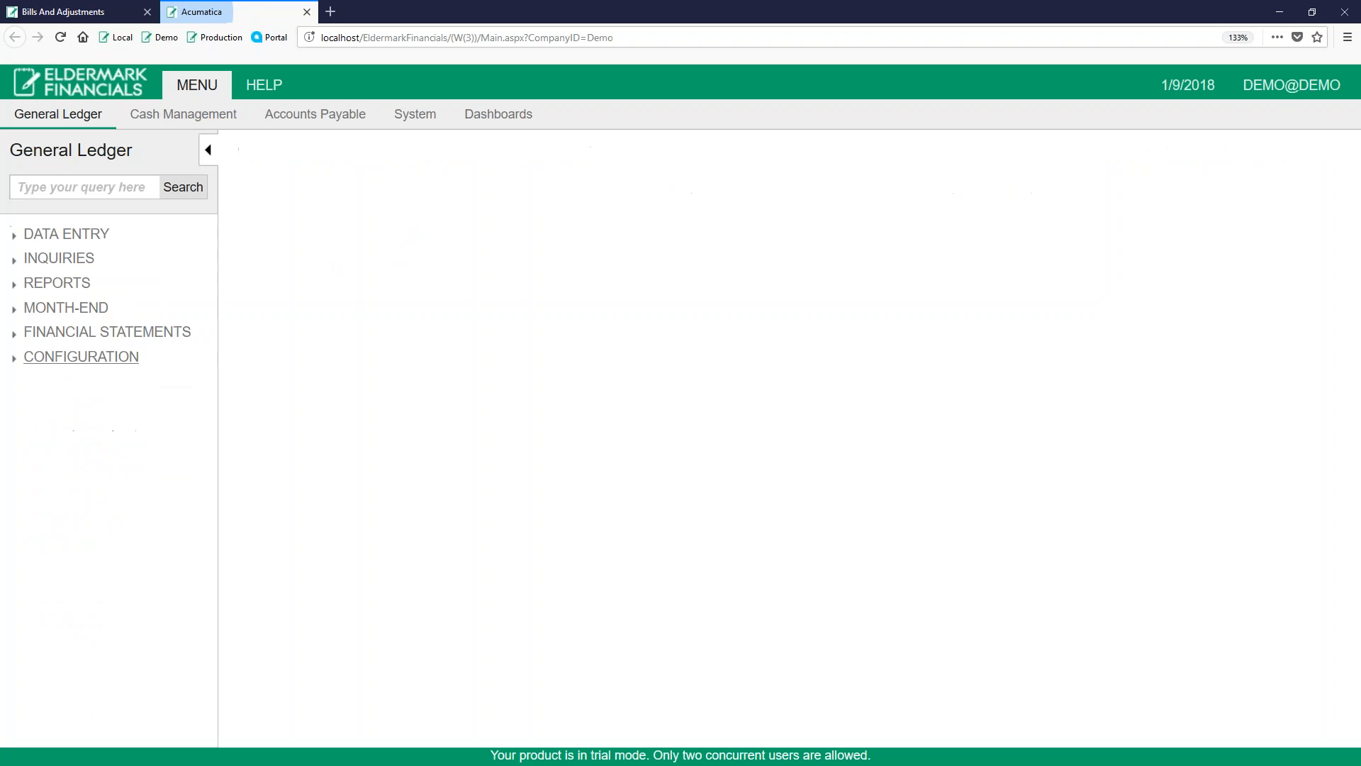
left_click(348, 188)
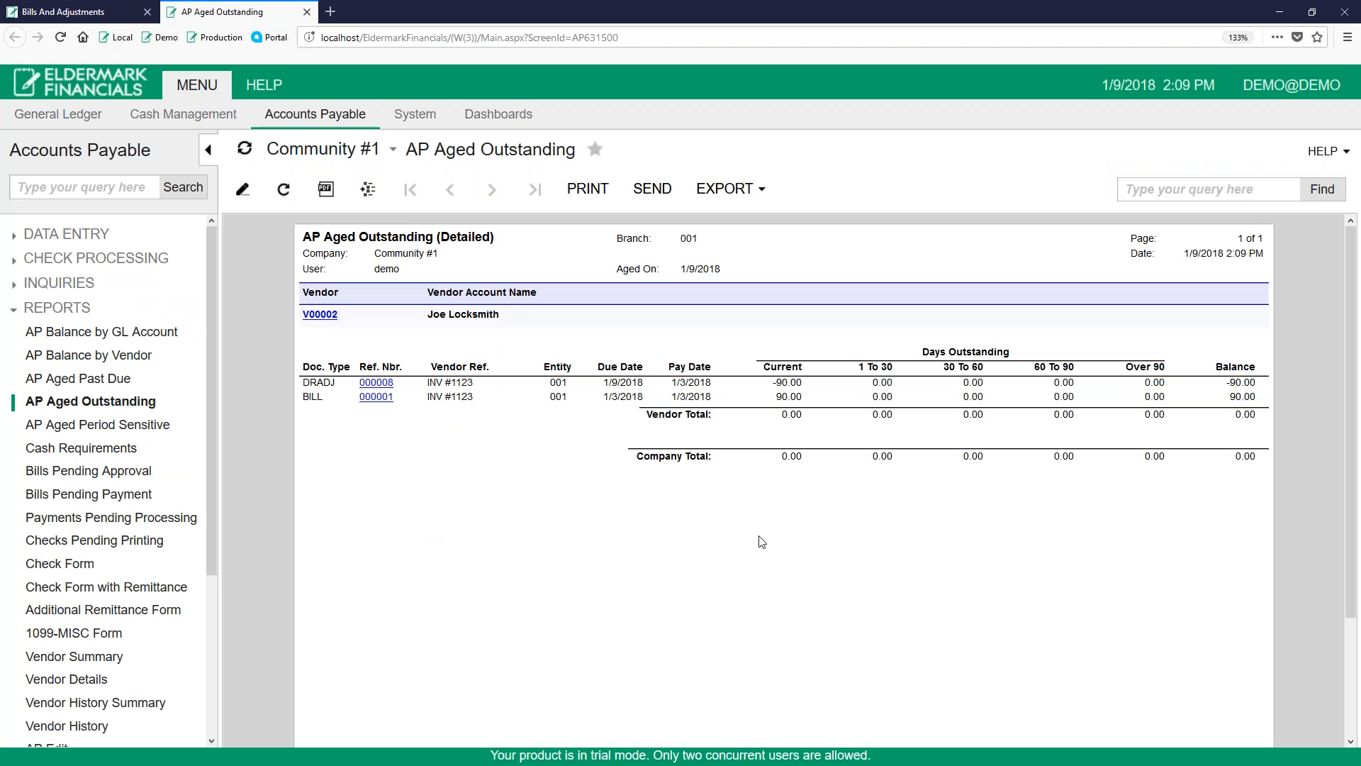
left_click_drag(1237, 415, 1265, 421)
- Return to the debit adjustment and open it in Checks And Payments with Pay Bill/Apply Adjustment
left_click(101, 13)
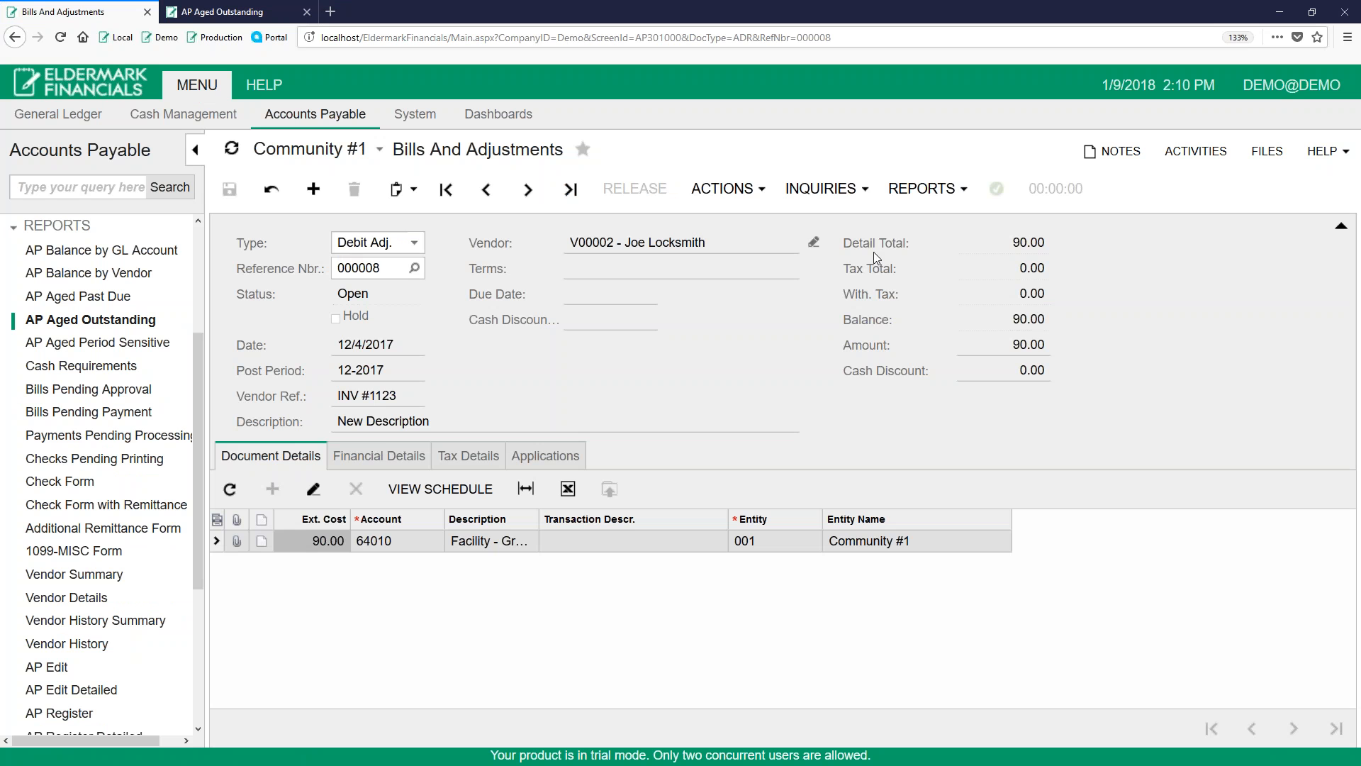
left_click(725, 188)
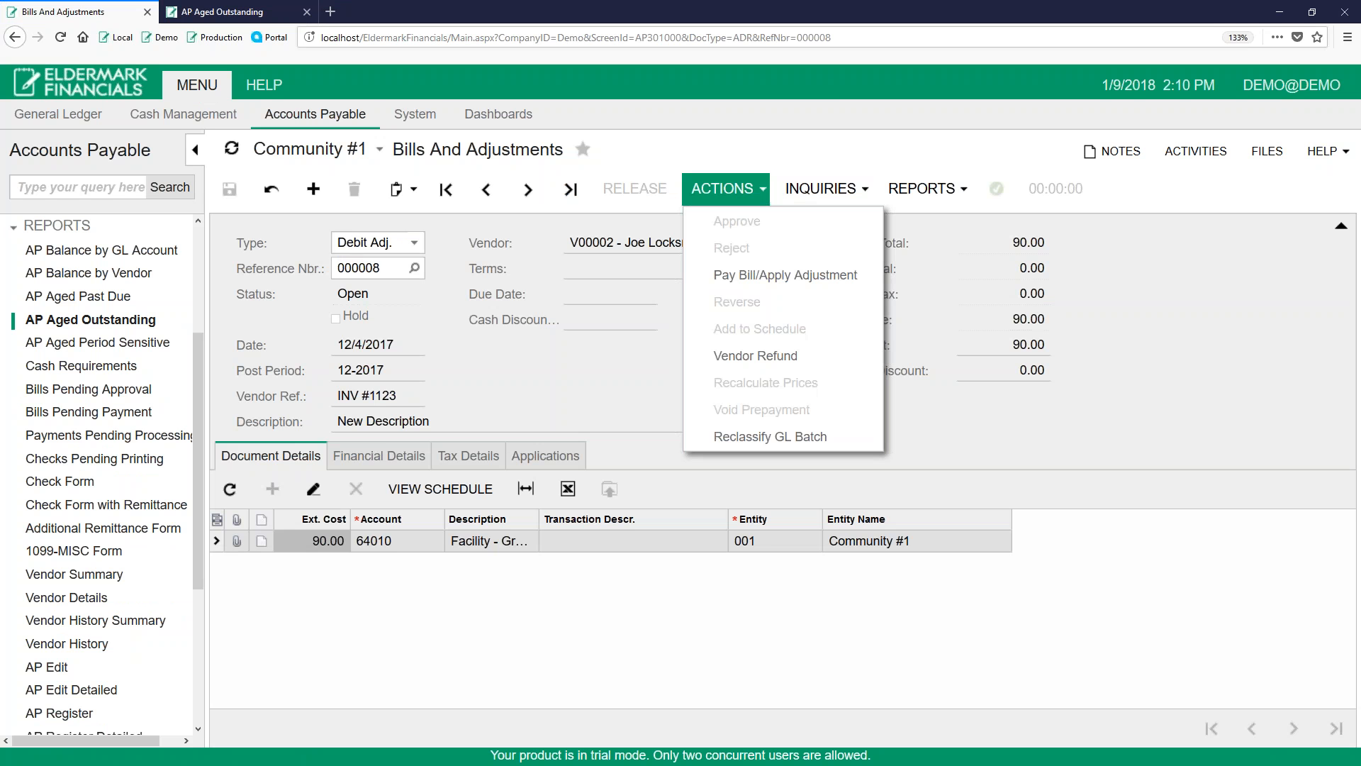
left_click(846, 281)
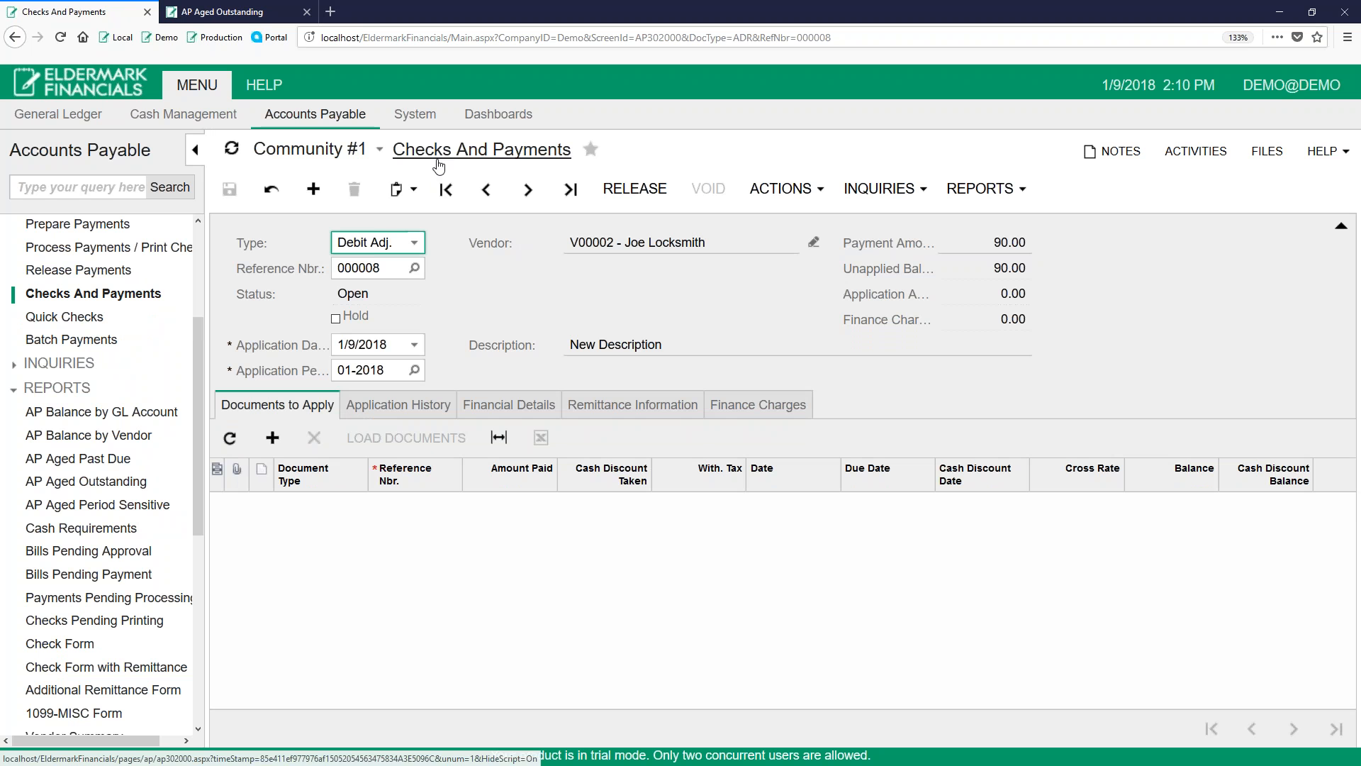
left_click(414, 244)
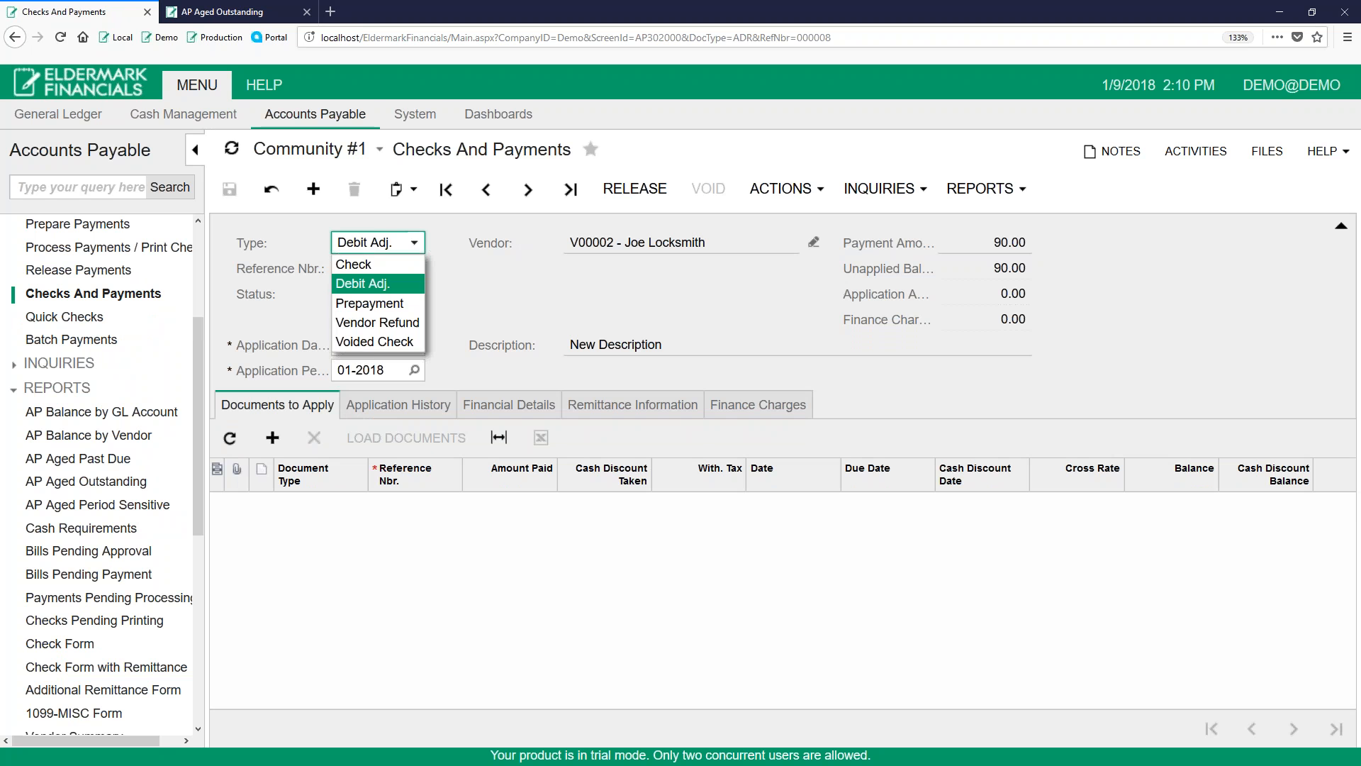
key("Escape")
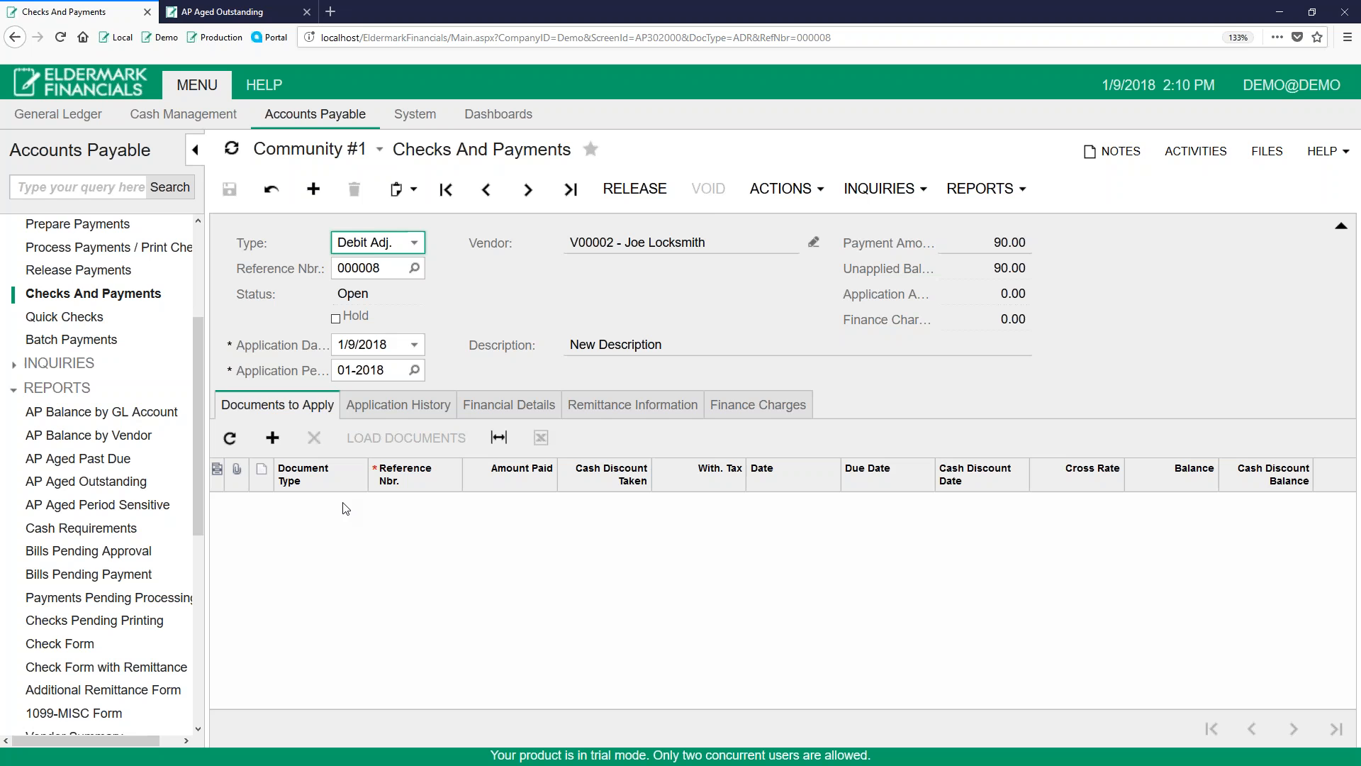
- Look up the original bill's date from the AP Aged Outstanding report and close the bill again
left_click(213, 12)
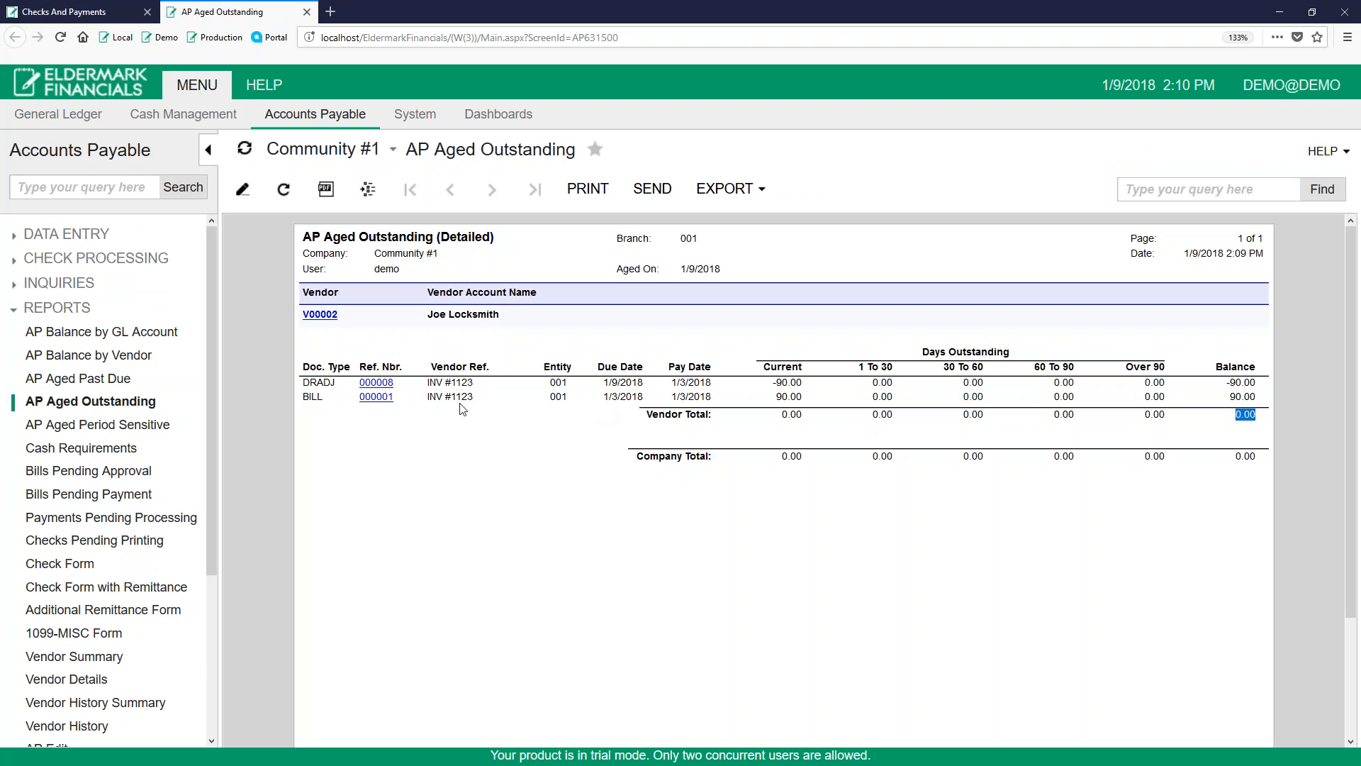
left_click(376, 397)
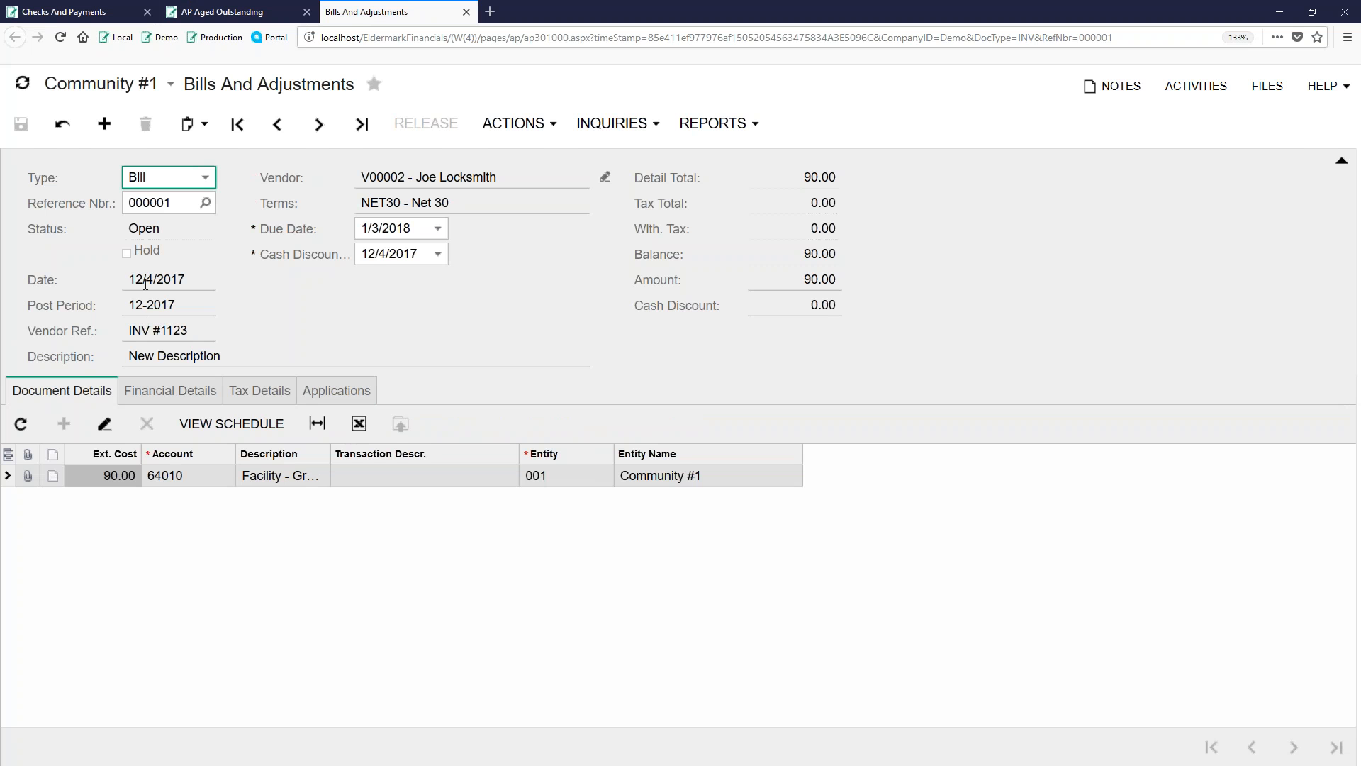
left_click(466, 12)
- Set the debit adjustment's application date to 12/4/2017 in Checks And Payments
left_click(68, 12)
left_click(338, 344)
type("12042018")
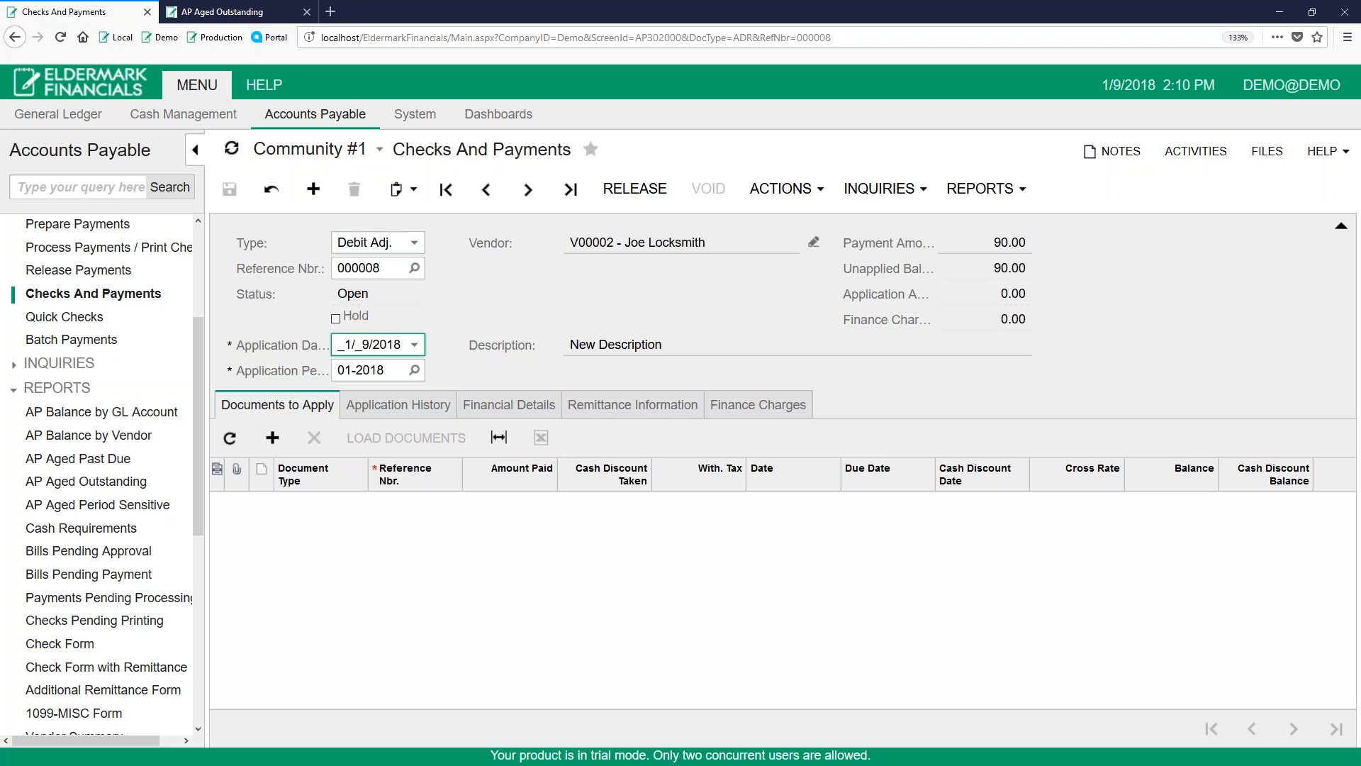
type("017")
key("Tab")
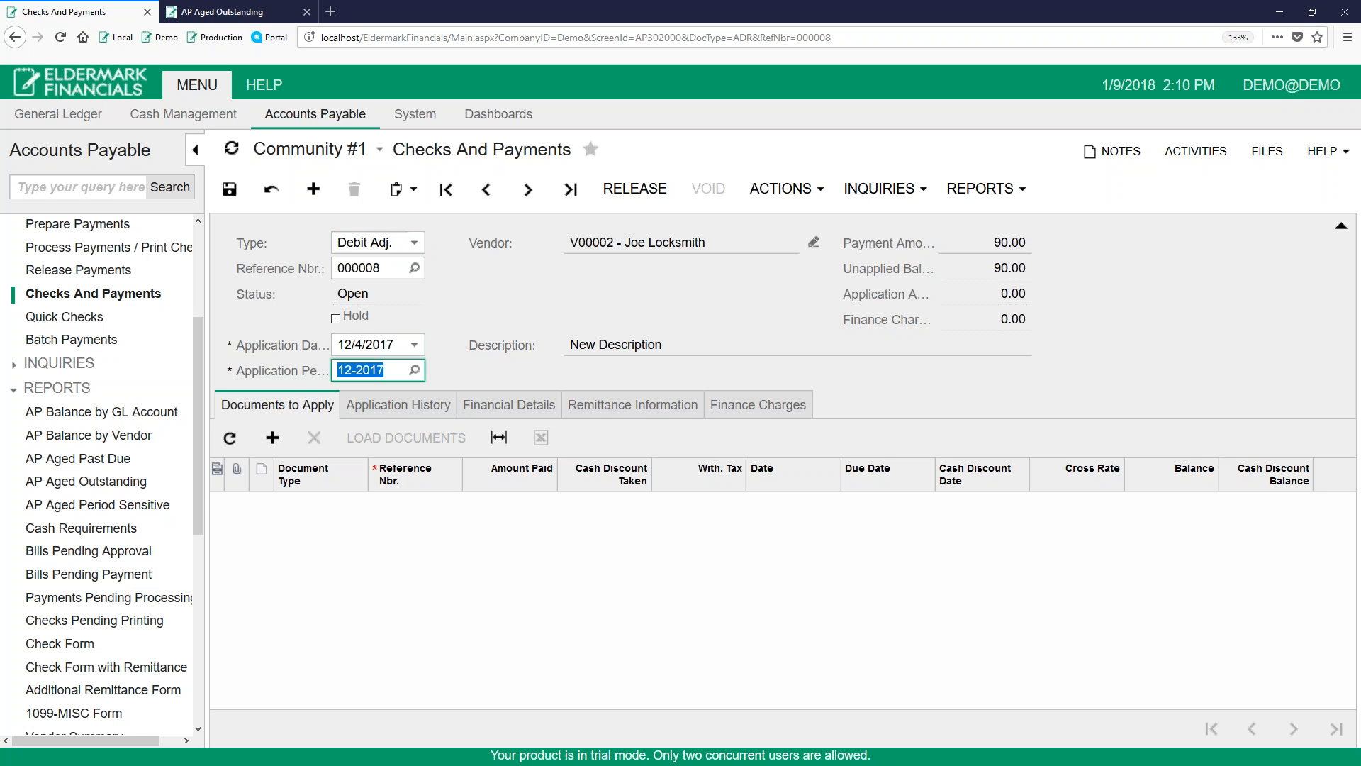
- Apply the original bill to the debit adjustment for the full 90.00, then save and release the application
left_click(422, 519)
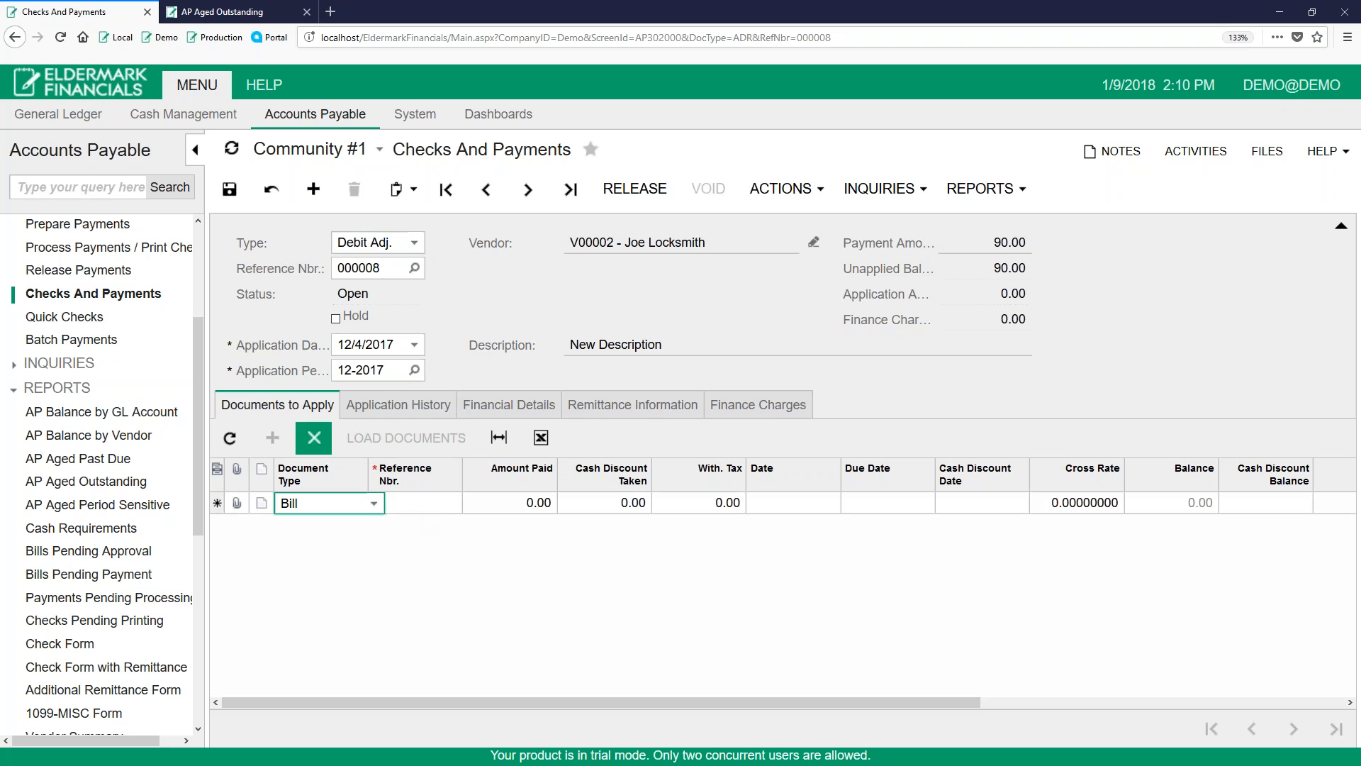
left_click(429, 505)
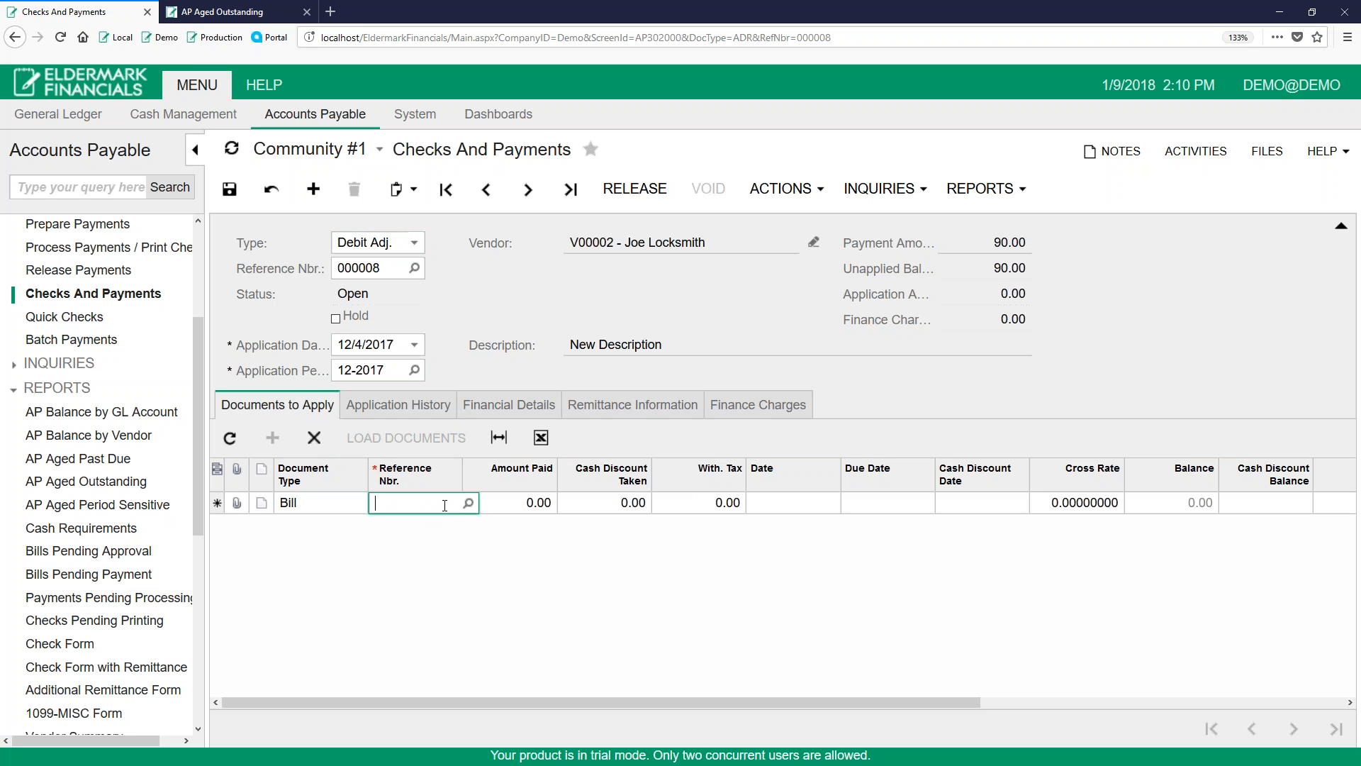
left_click(468, 503)
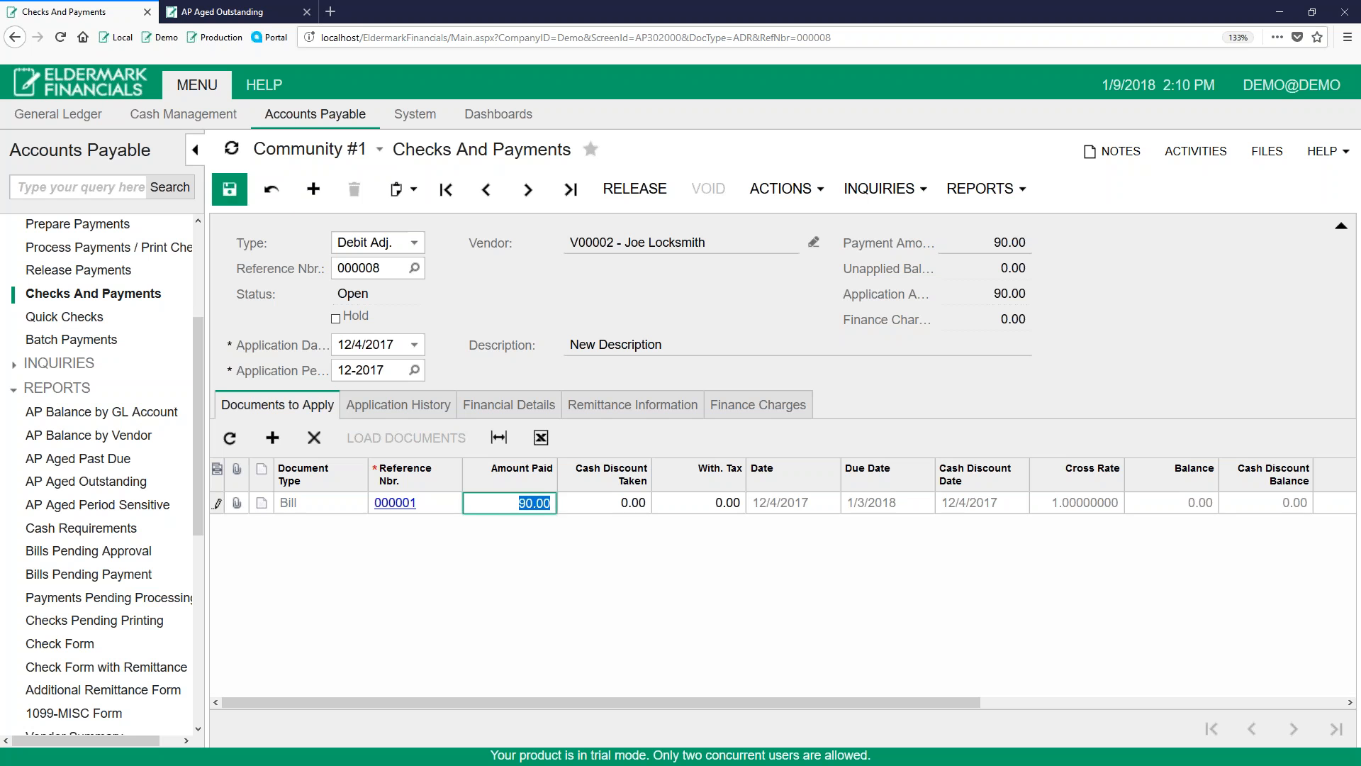
left_click(229, 189)
left_click(634, 189)
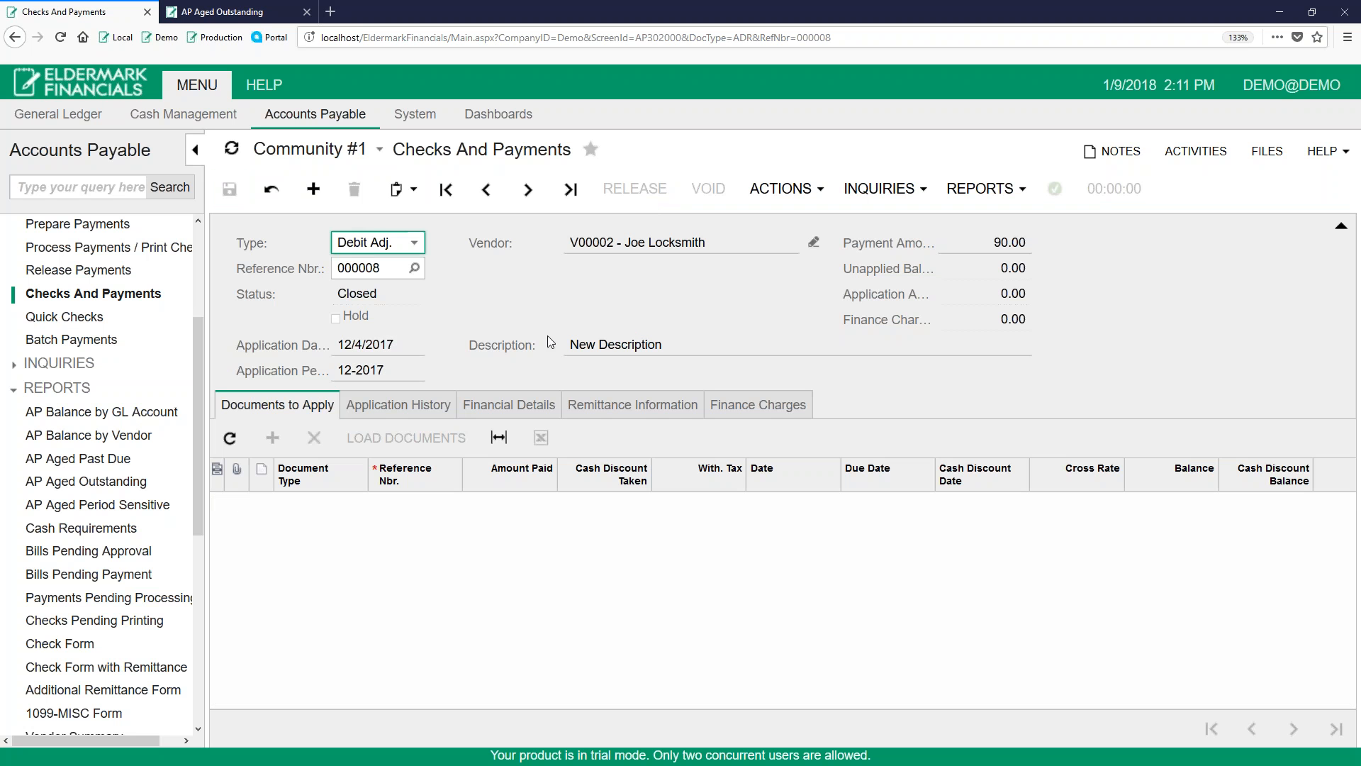
- Go back to Bills And Adjustments and bring up the last document of type Bill
scroll(107, 276, "up", 5)
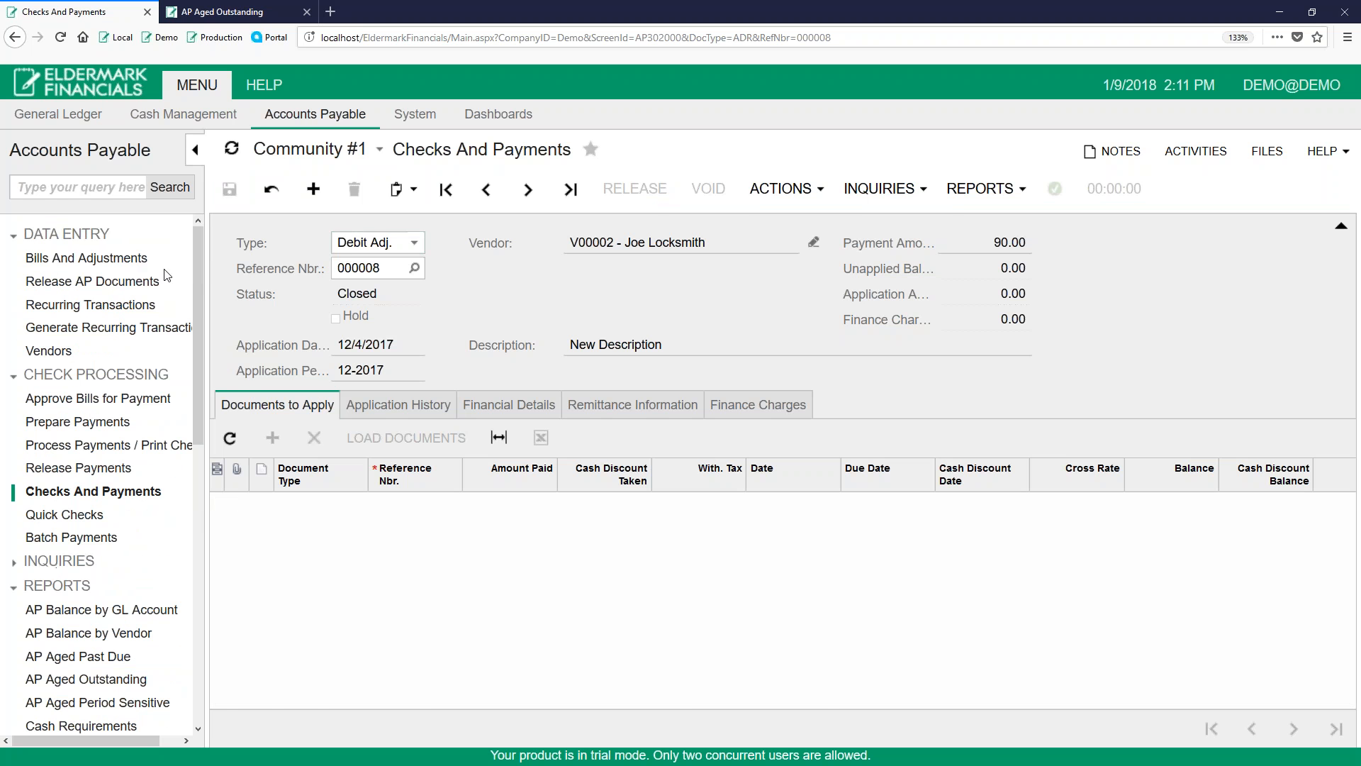
left_click(100, 261)
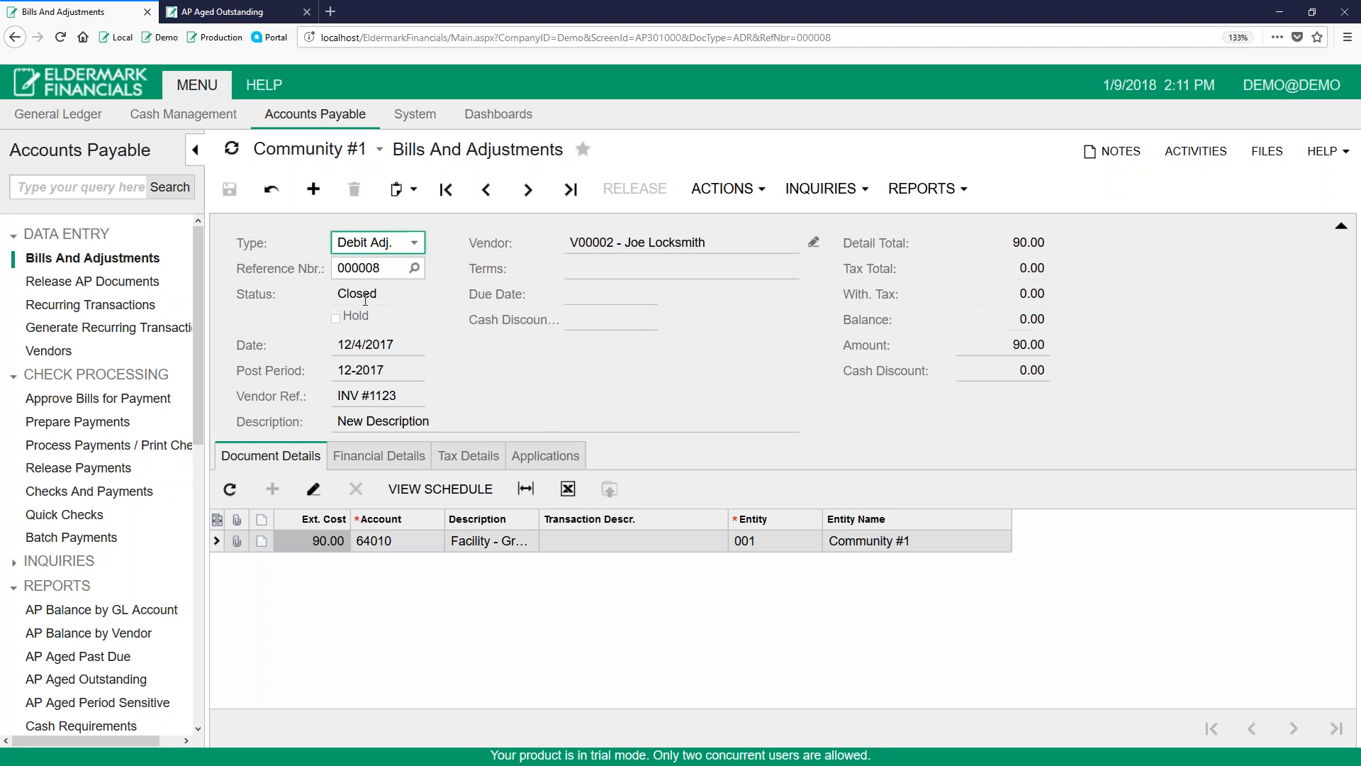
left_click(377, 244)
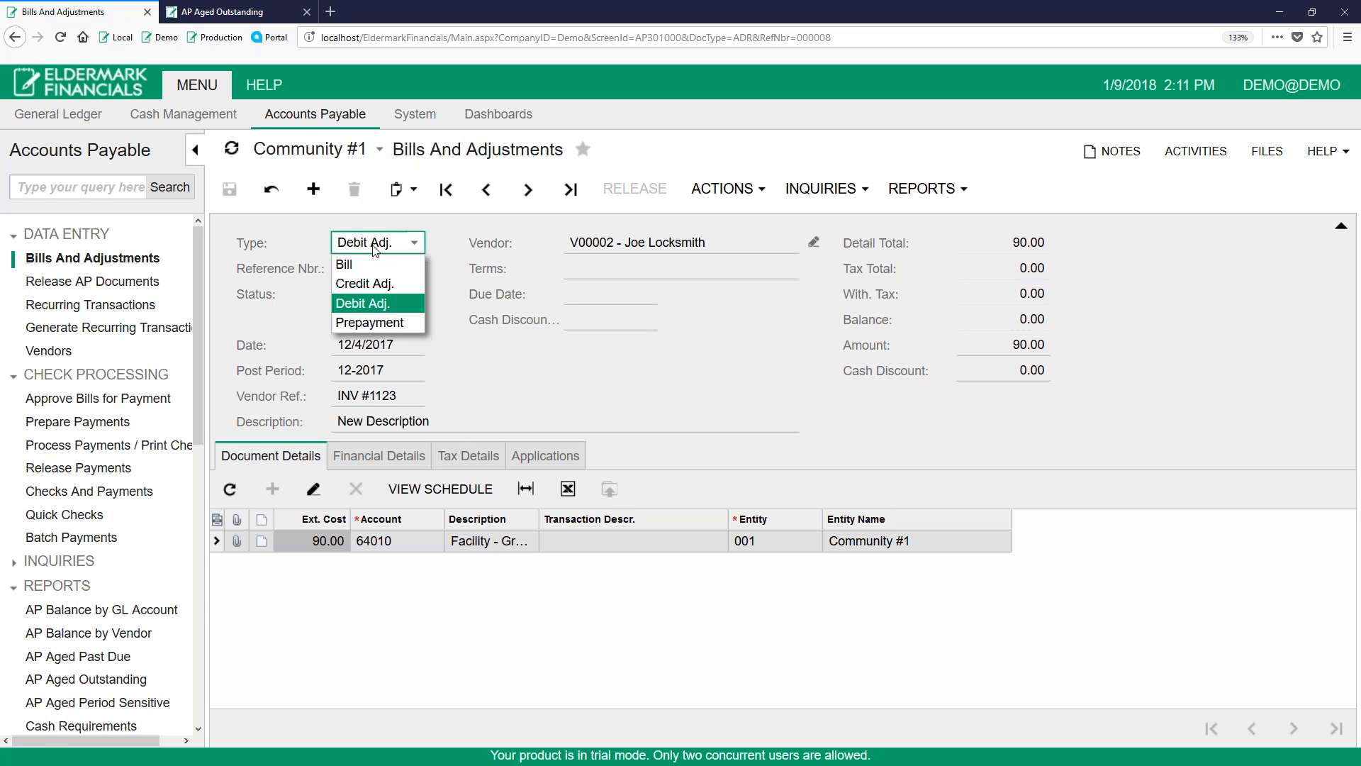
left_click(351, 264)
left_click(571, 190)
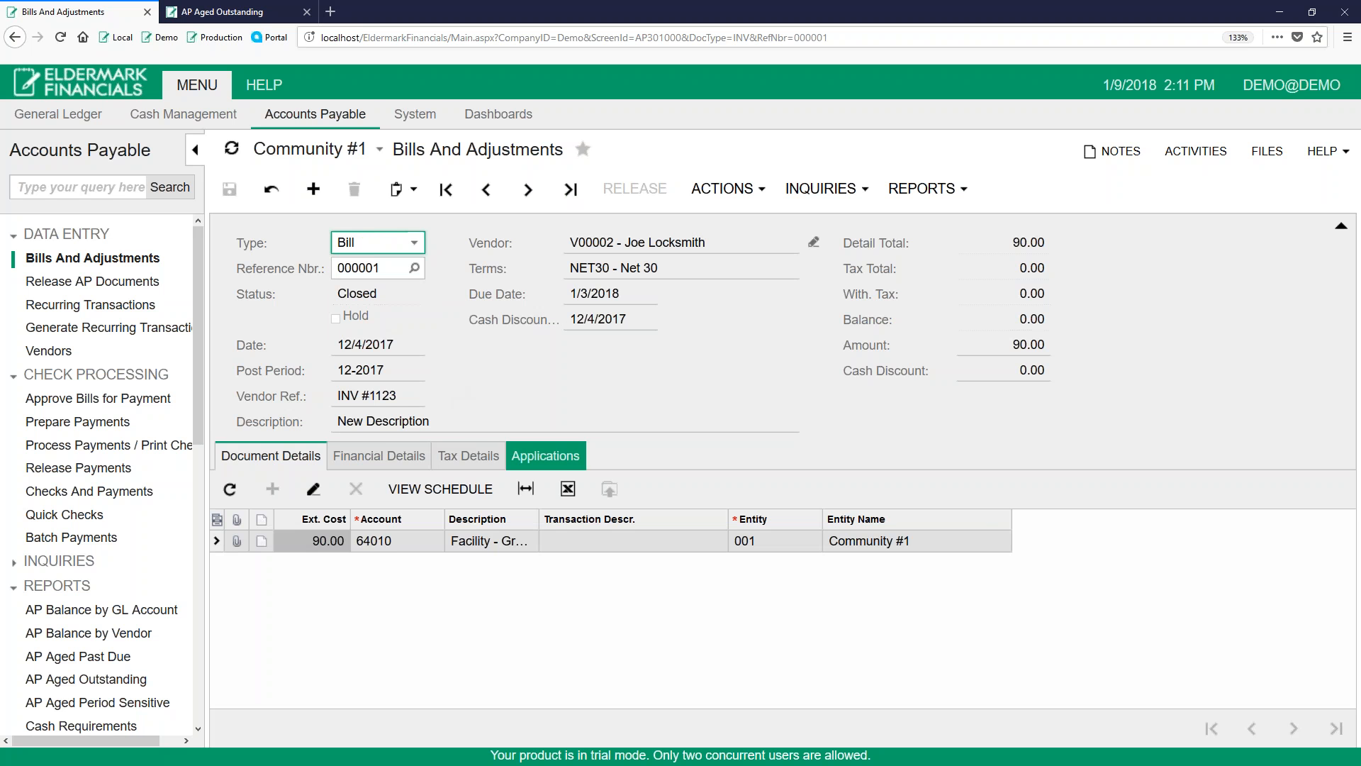
- Review the documents applied to the bill and refresh the AP Aged Outstanding report to recheck the balances
left_click(571, 461)
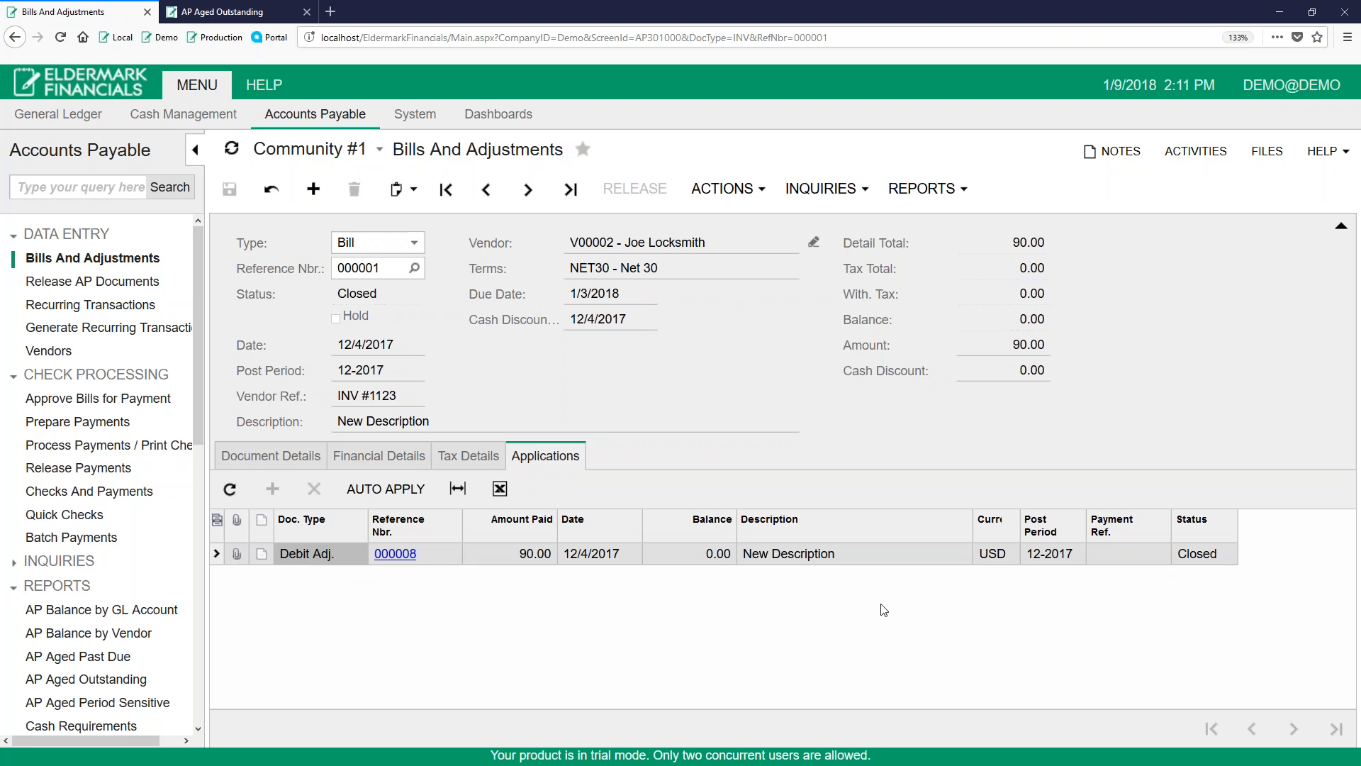
left_click(1118, 561)
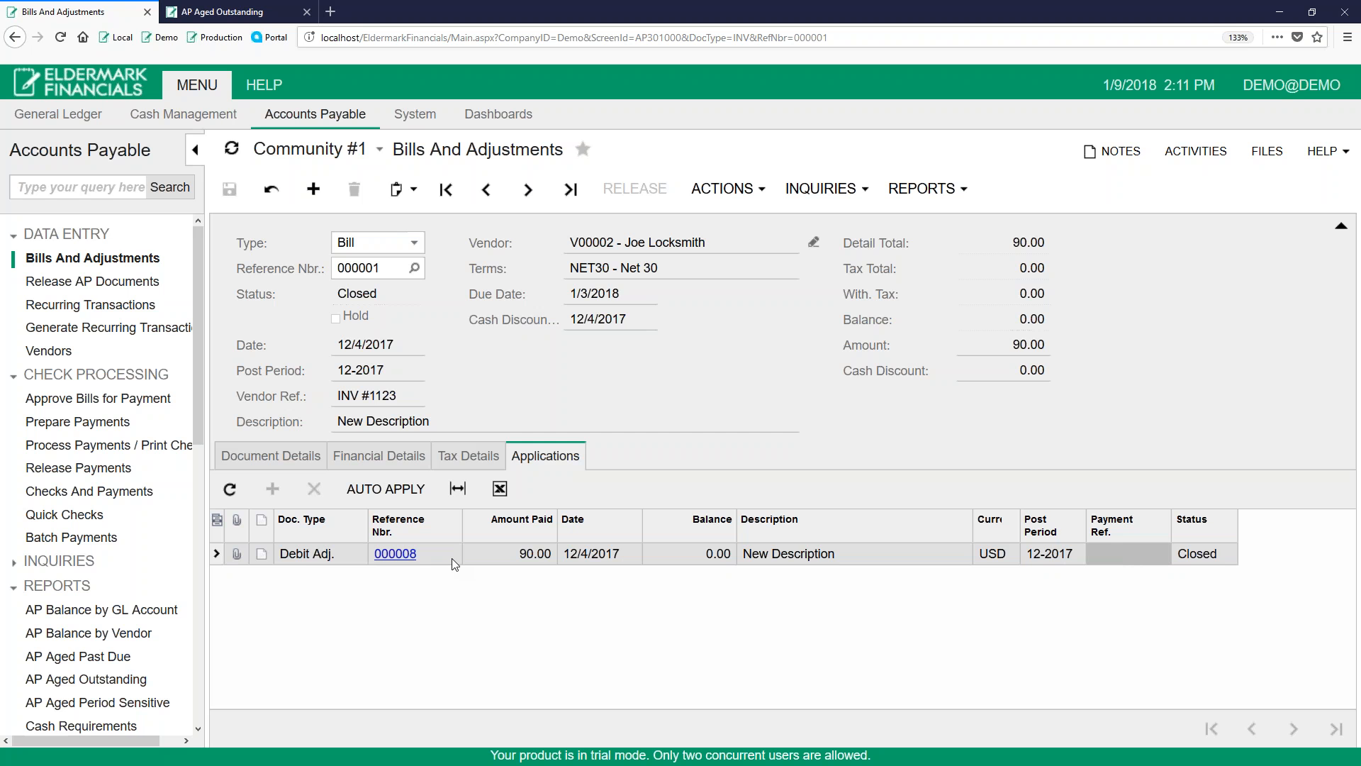
left_click(217, 16)
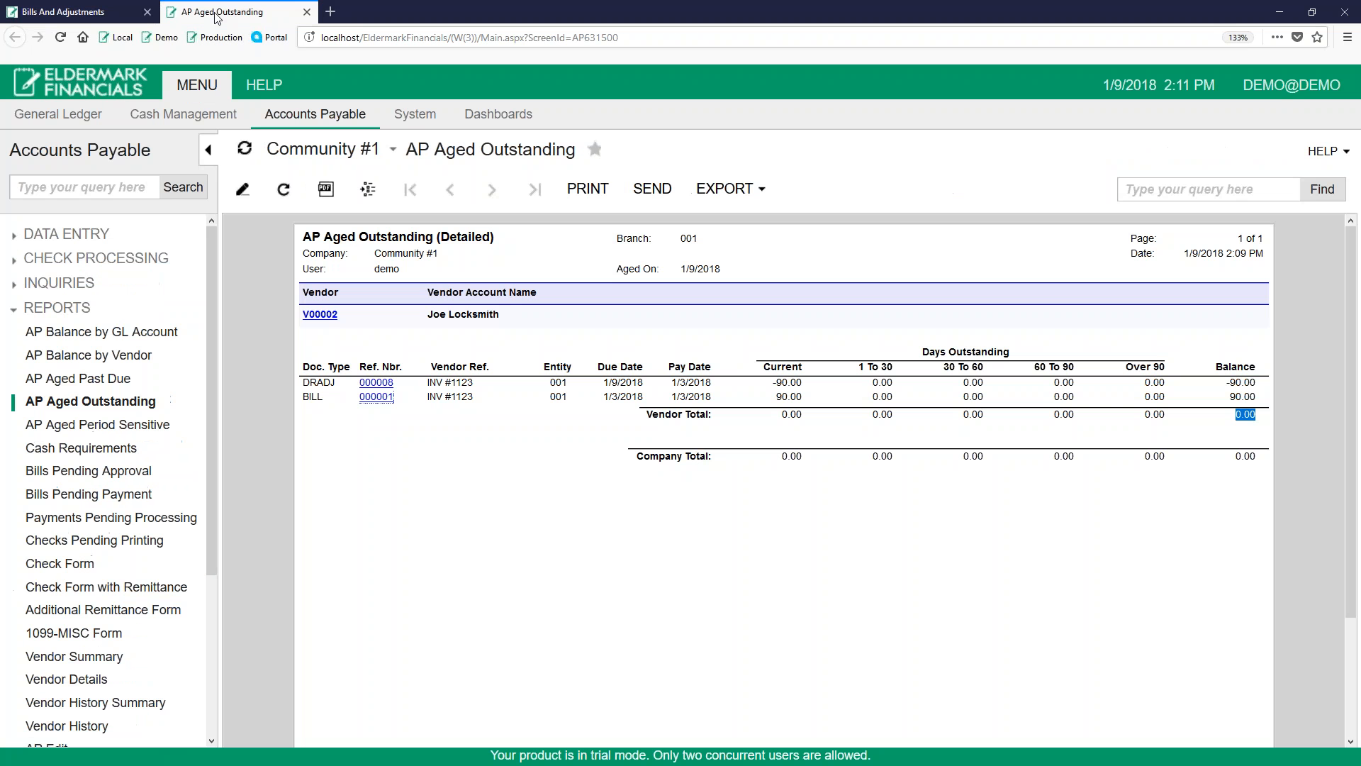
left_click(283, 190)
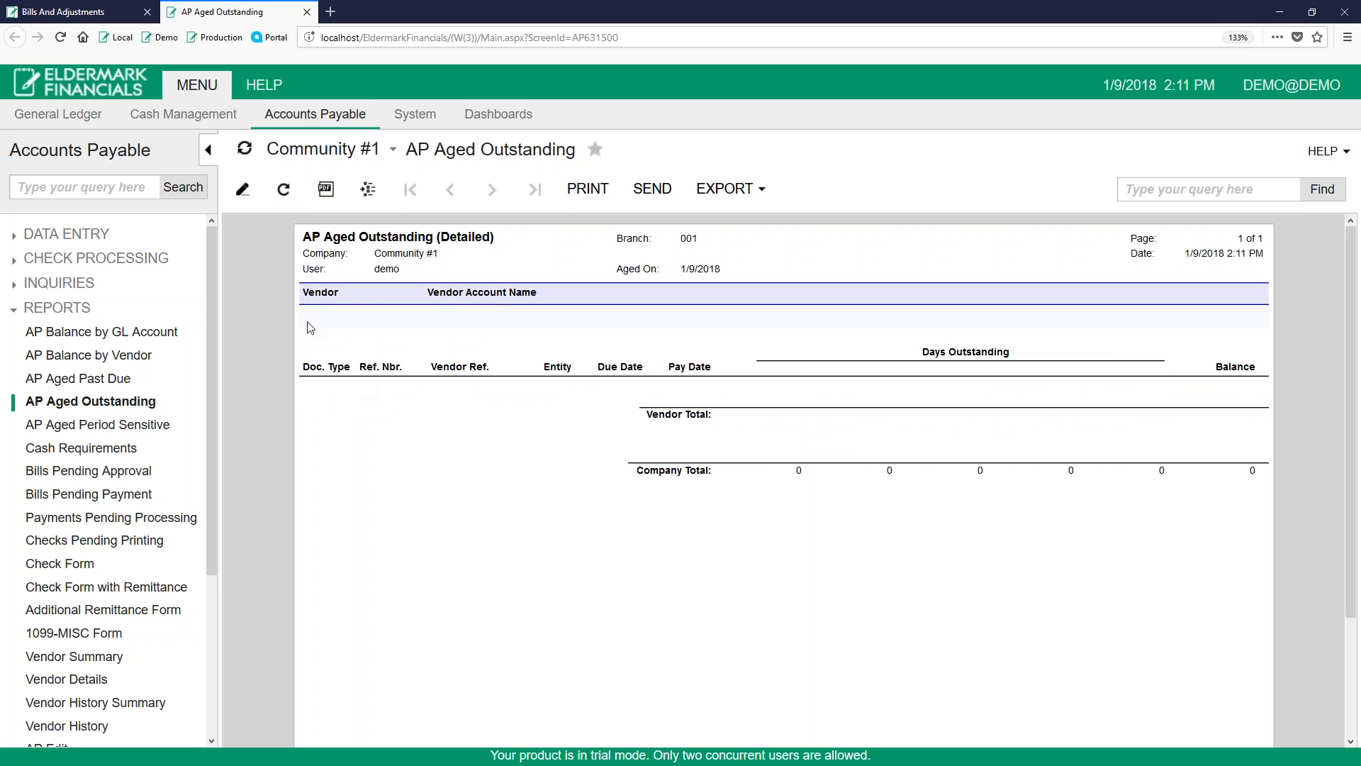
- Return to the closed bill in Bills And Adjustments, copy the document and paste it into a new bill
left_click(81, 16)
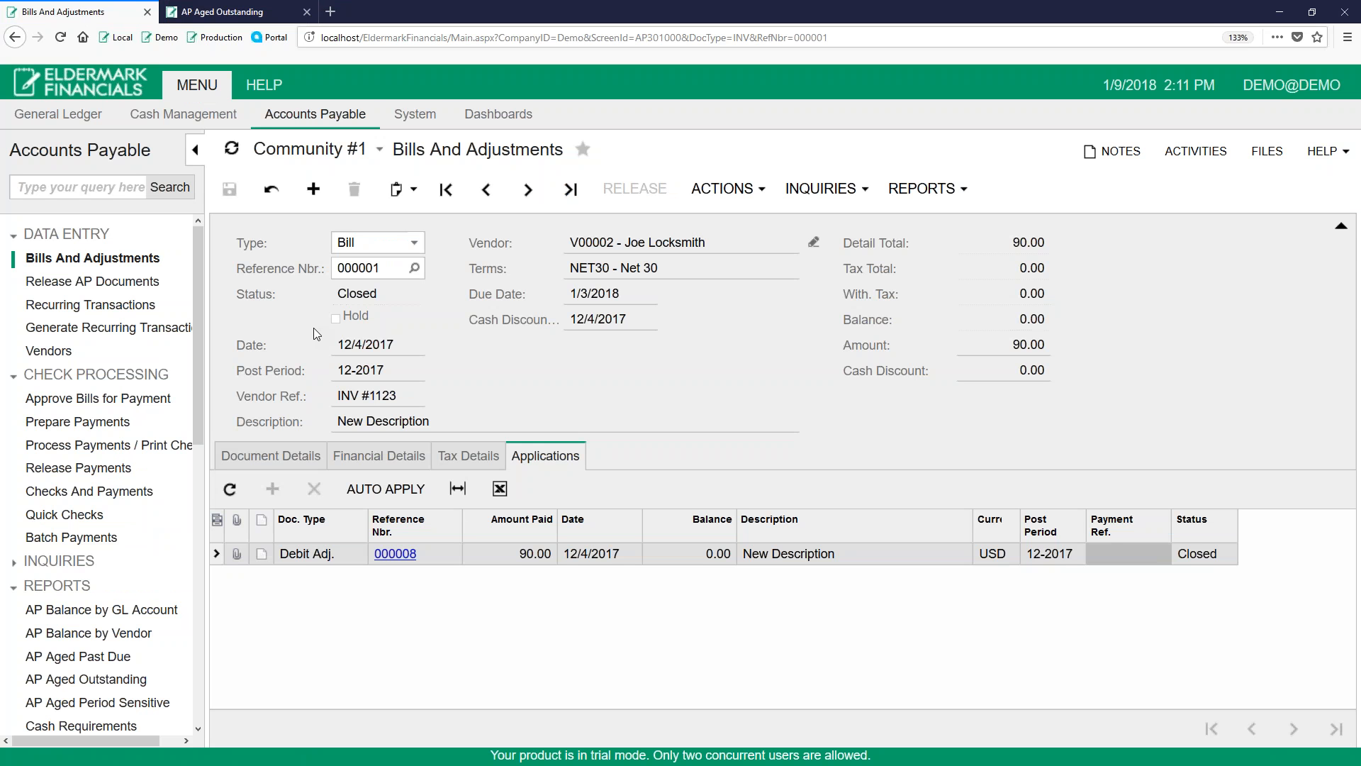
left_click(303, 456)
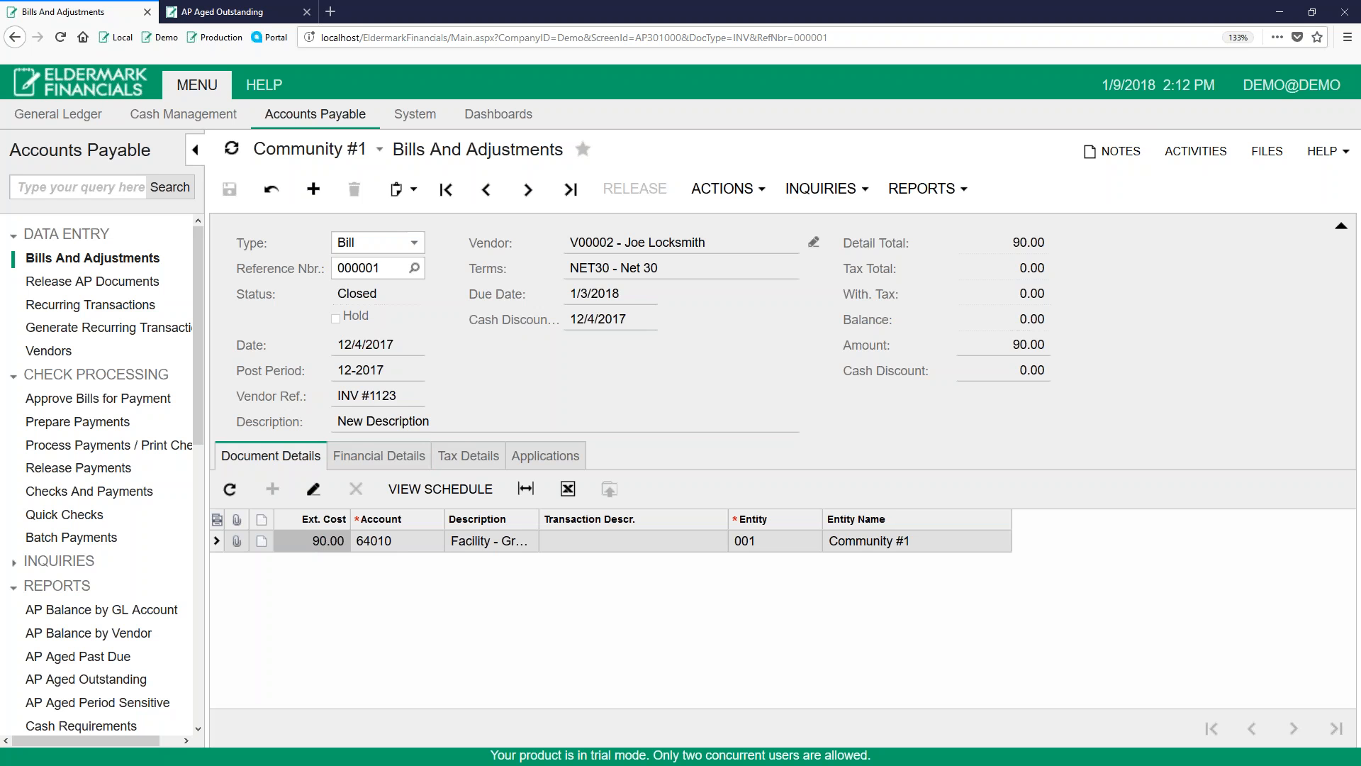
left_click(414, 192)
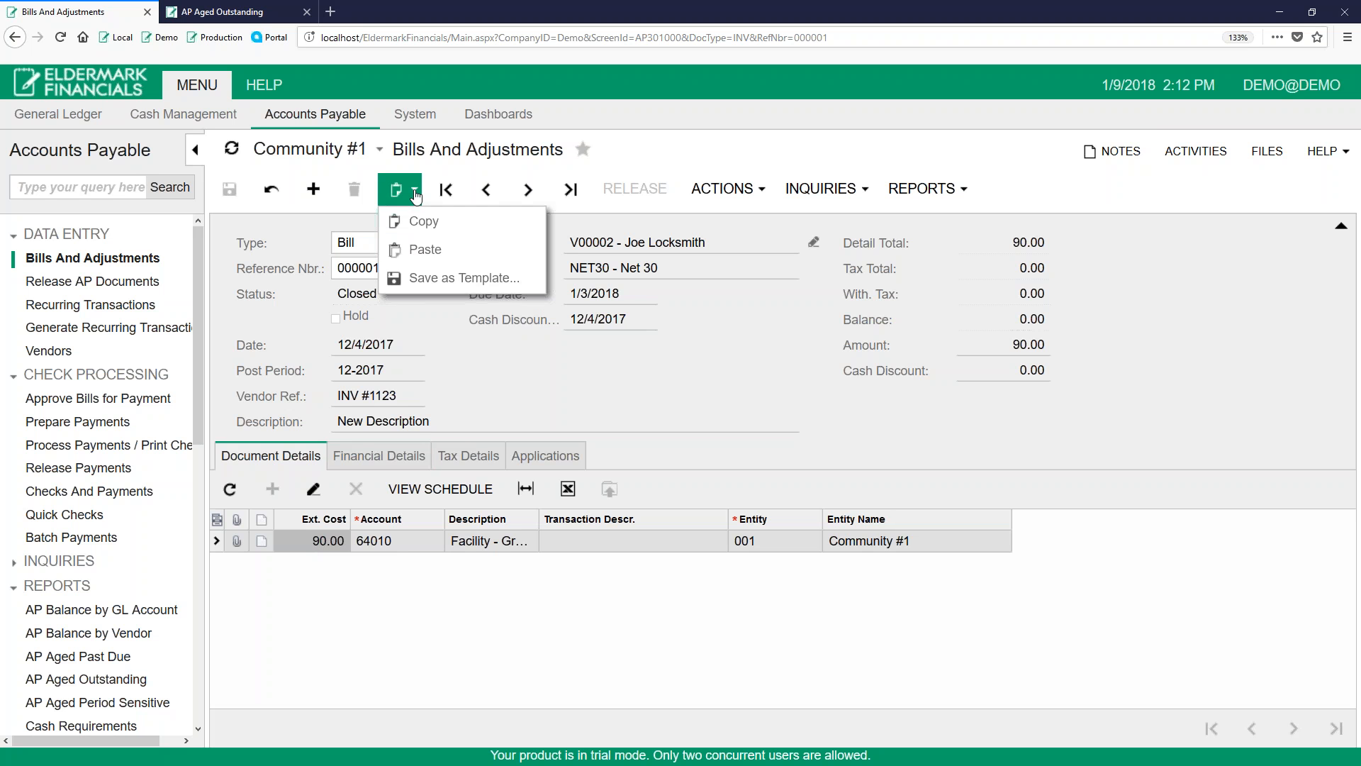
left_click(481, 226)
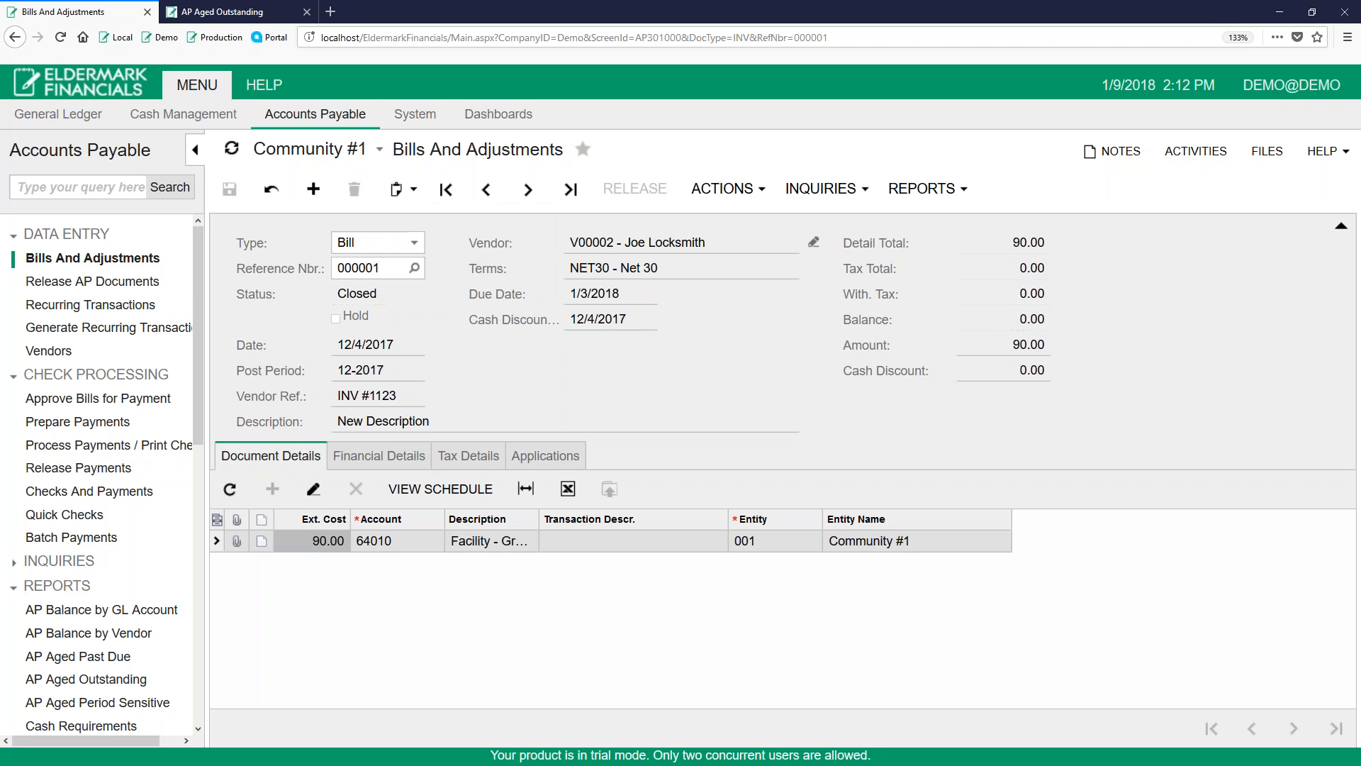
left_click(316, 203)
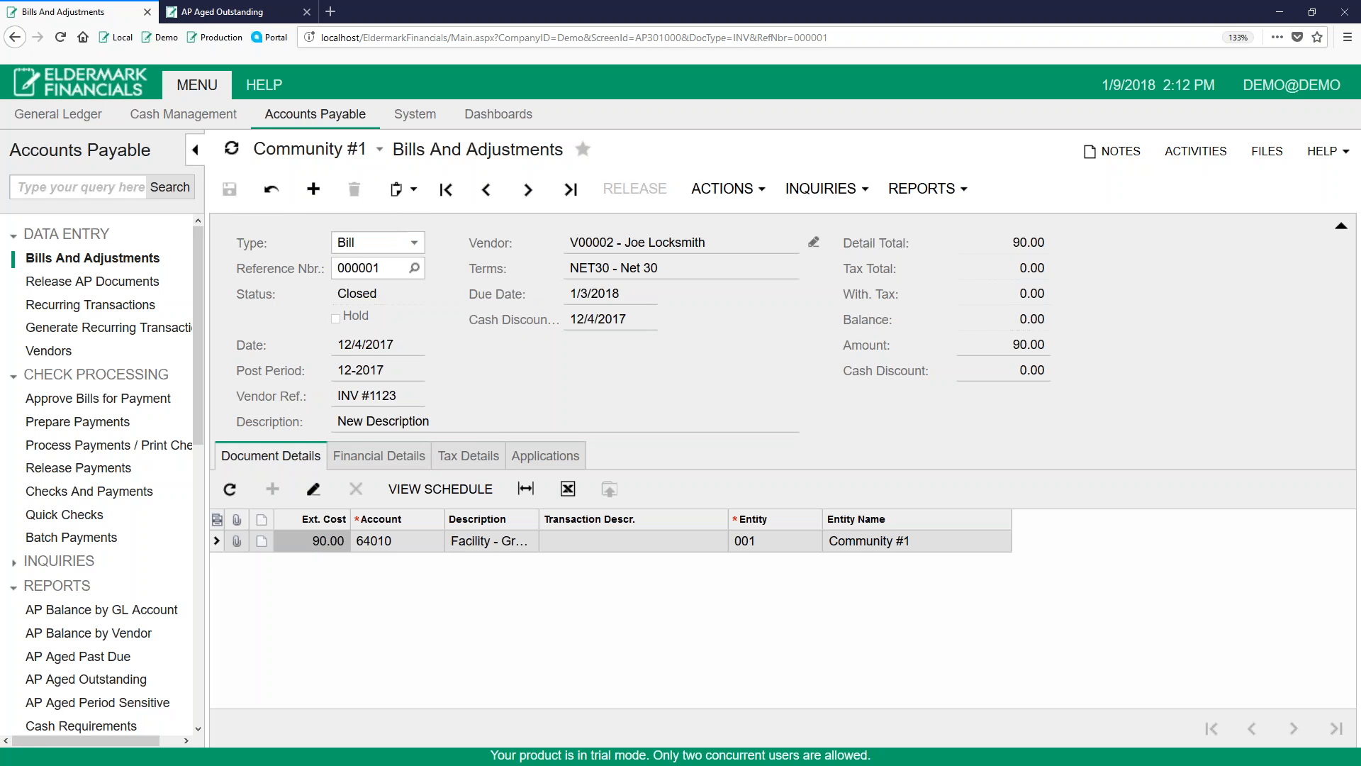
left_click(409, 193)
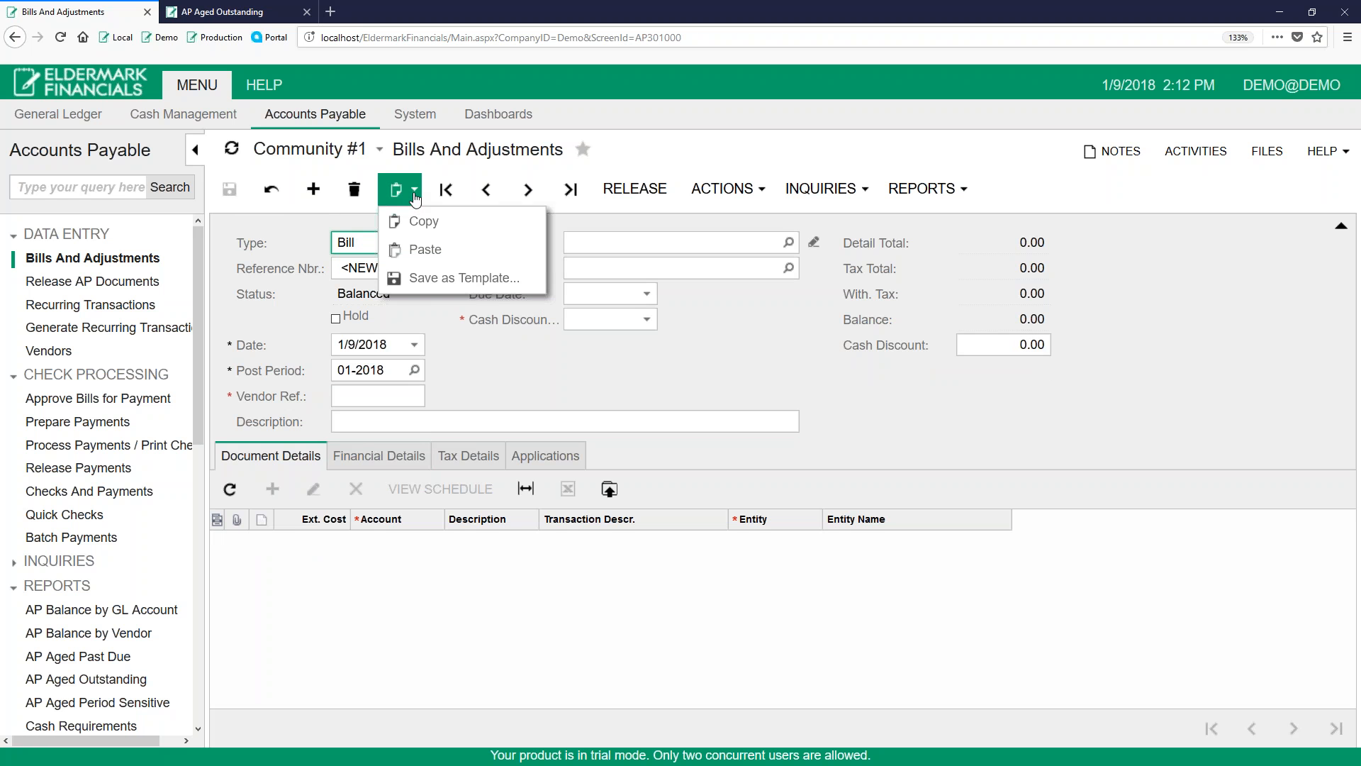
left_click(447, 249)
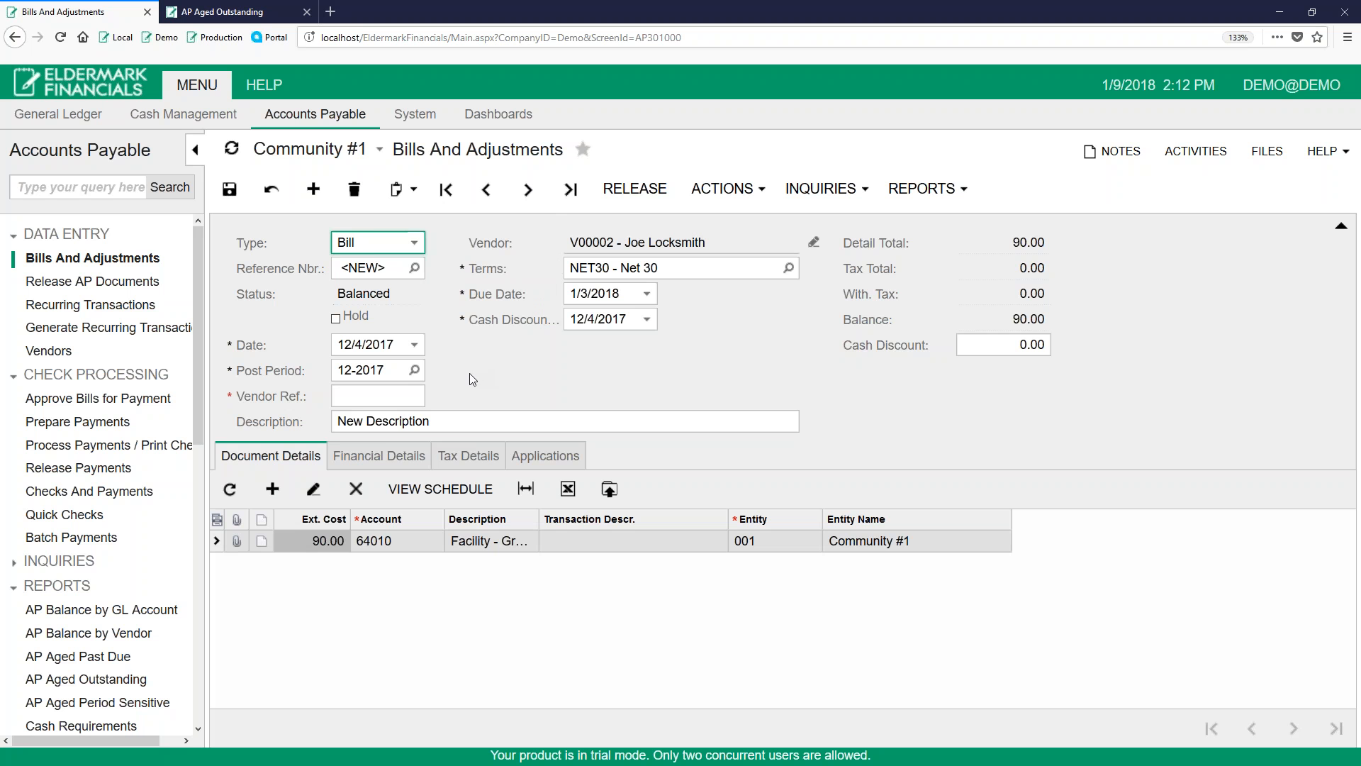
- Open a second Bills And Adjustments screen in a new browser tab and bring up the first bill
left_click(351, 398)
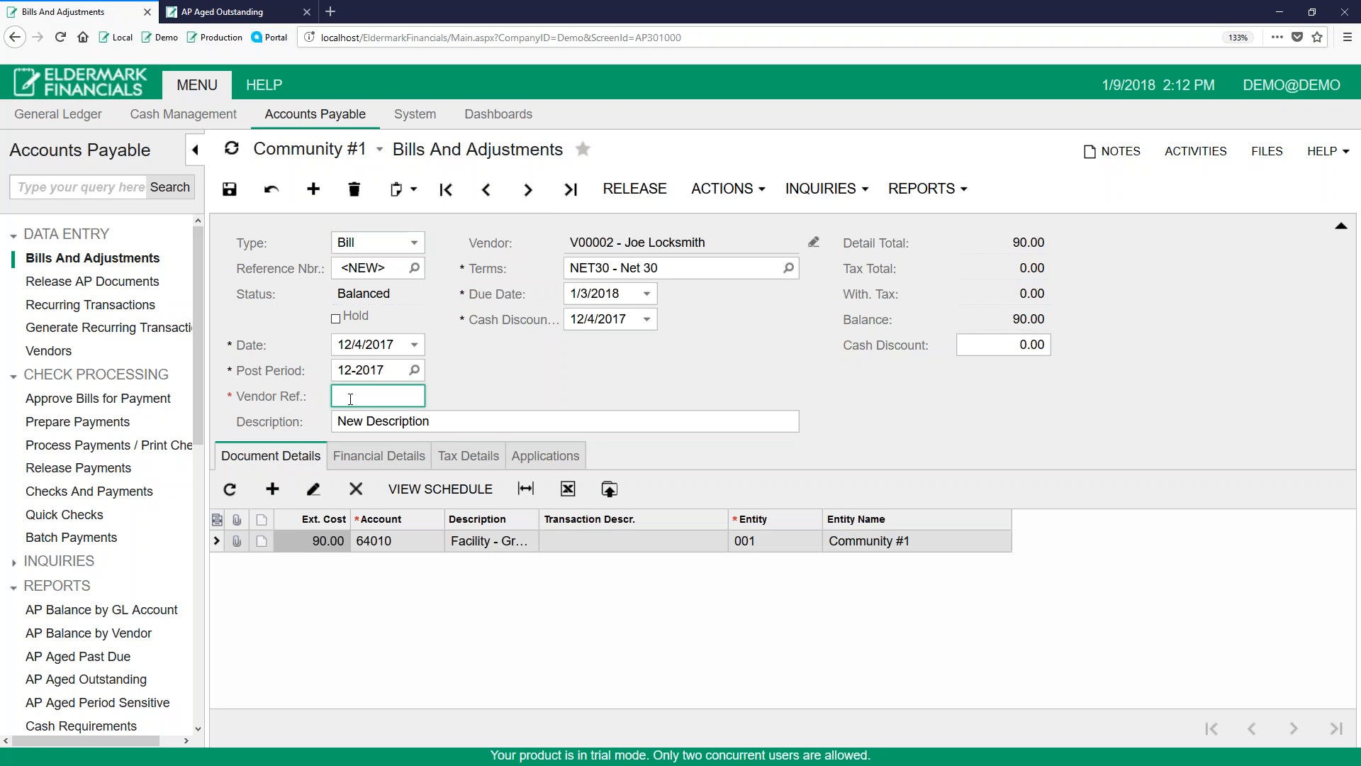
right_click(93, 258)
left_click(163, 298)
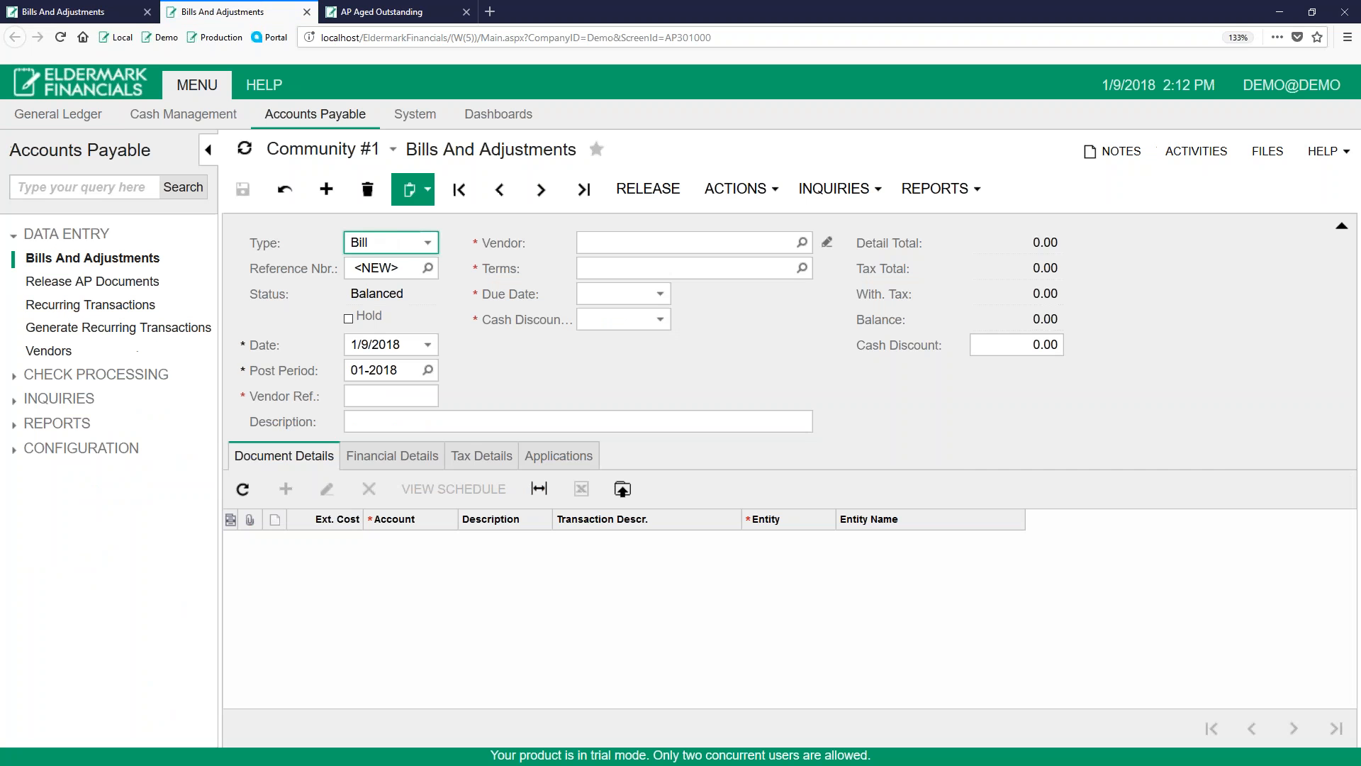
left_click(458, 189)
- Copy the vendor reference INV #1123 from the original bill into the new bill and try to save it
triple_click(406, 398)
key("ctrl+Page_Up")
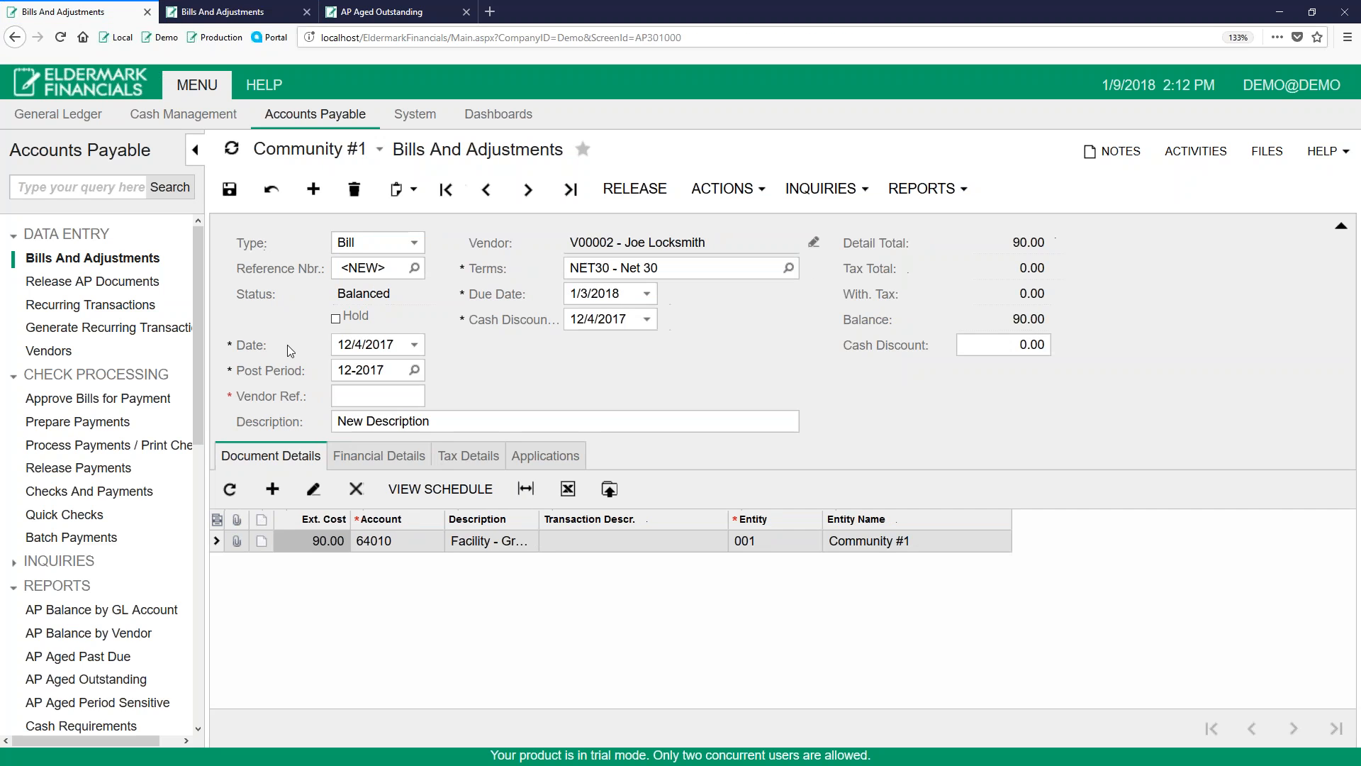
type("645787")
key("ctrl+Page_Down")
right_click(383, 398)
left_click(411, 443)
key("ctrl+Page_Up")
key("ctrl+v")
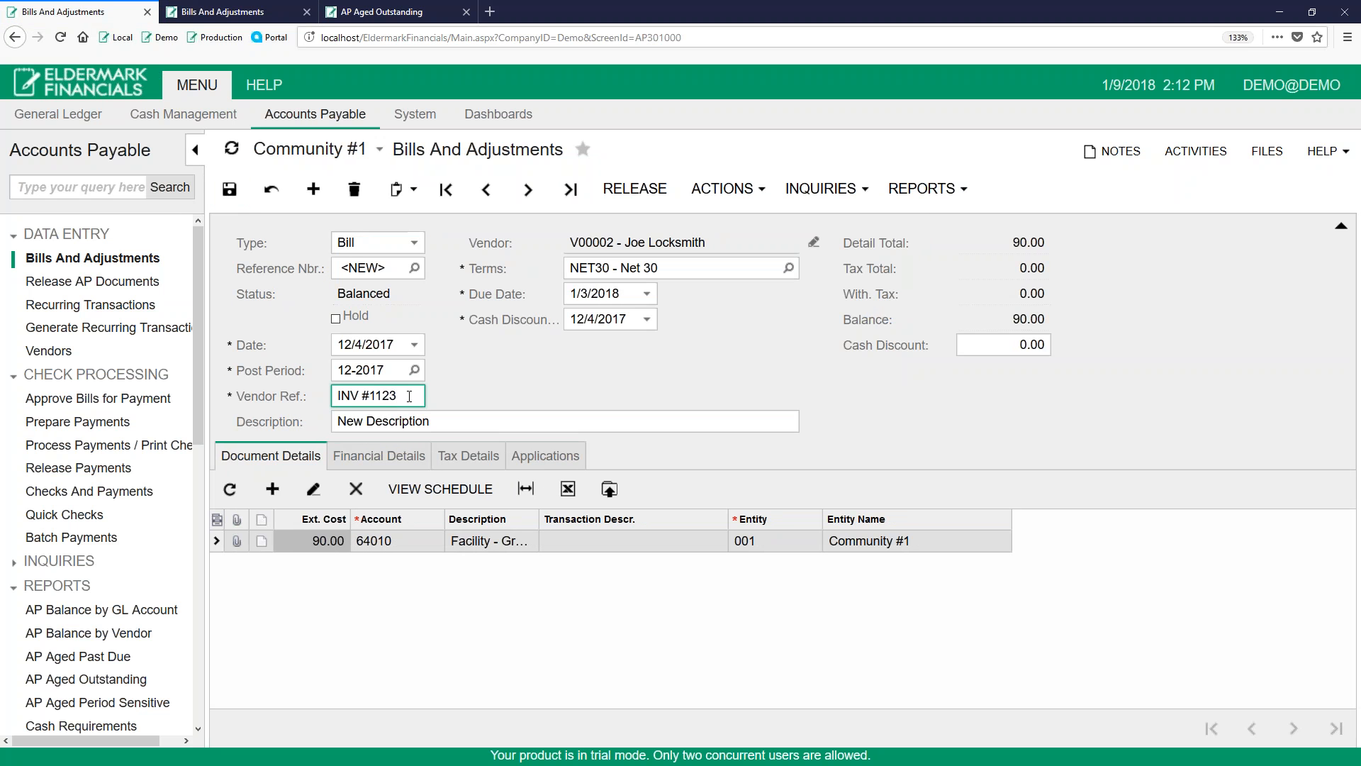
left_click(231, 192)
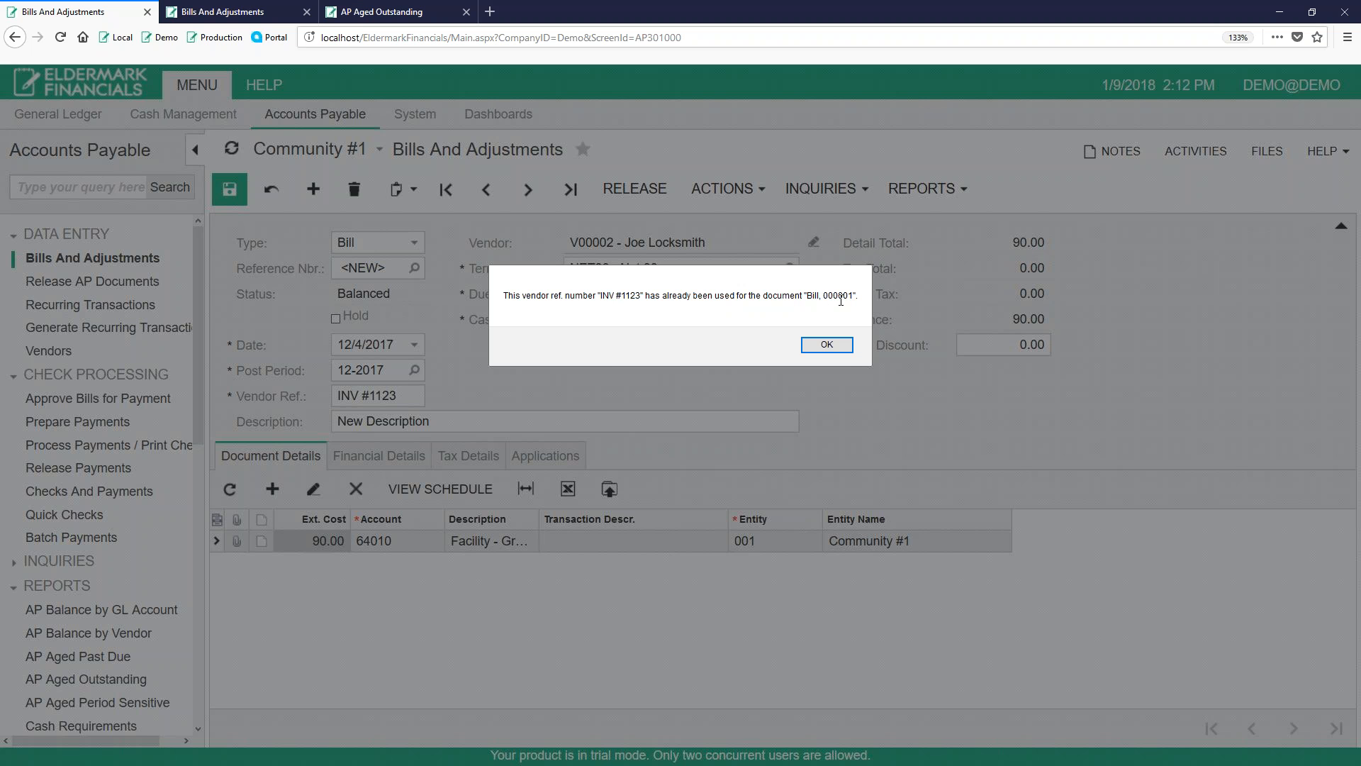
- Dismiss the duplicate reference message, change the new bill's vendor reference to INV #1123A and save the bill
left_click(829, 345)
left_click(415, 393)
key("End")
type("A")
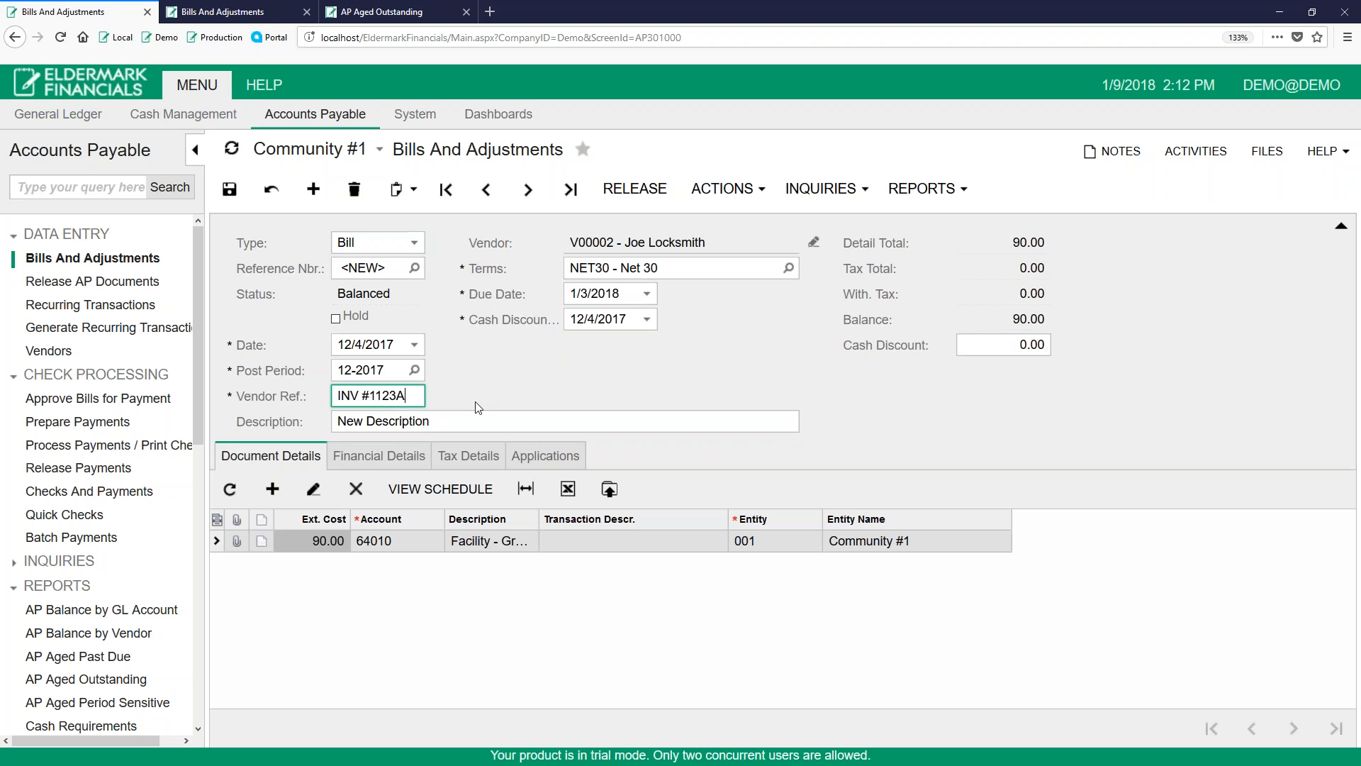
left_click(229, 189)
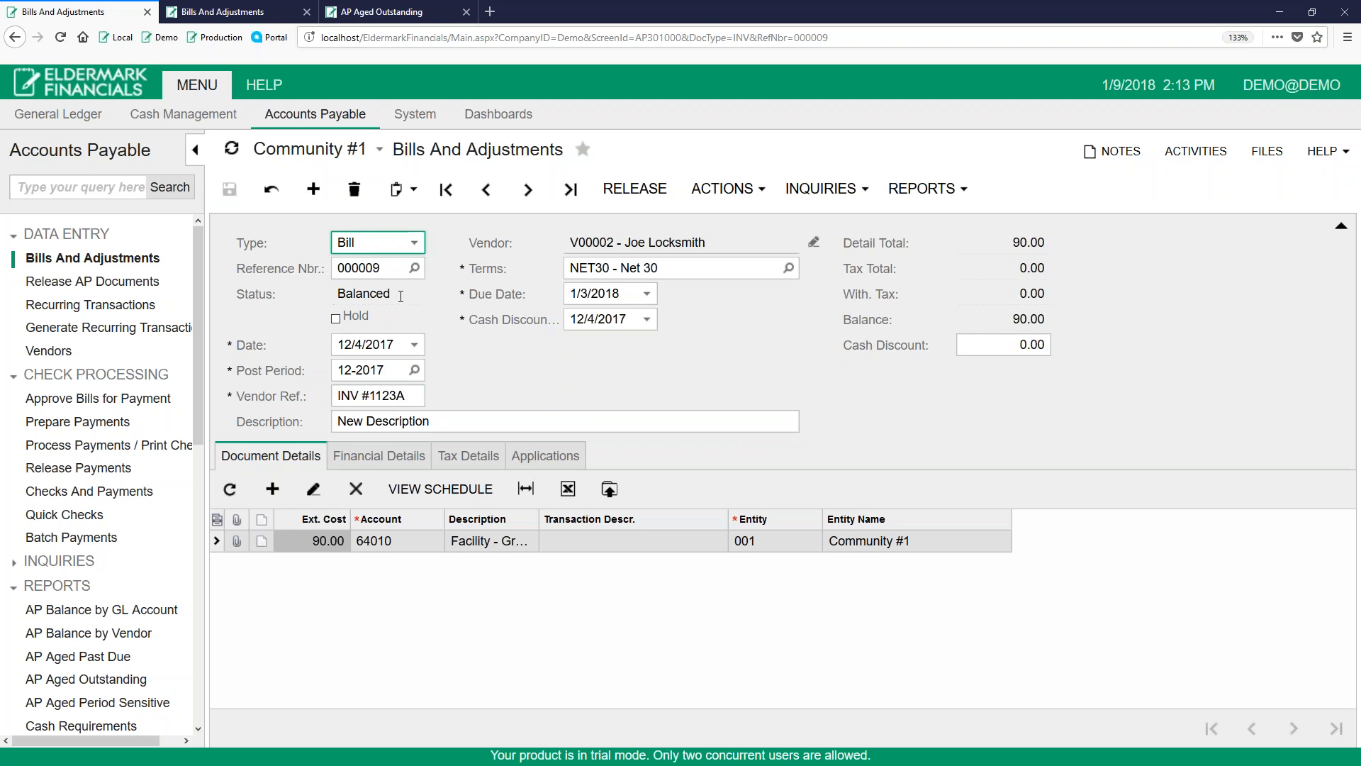
- Set the bill line's extended cost to 95.00 and its account to 64020, then save and release the bill
left_click(321, 543)
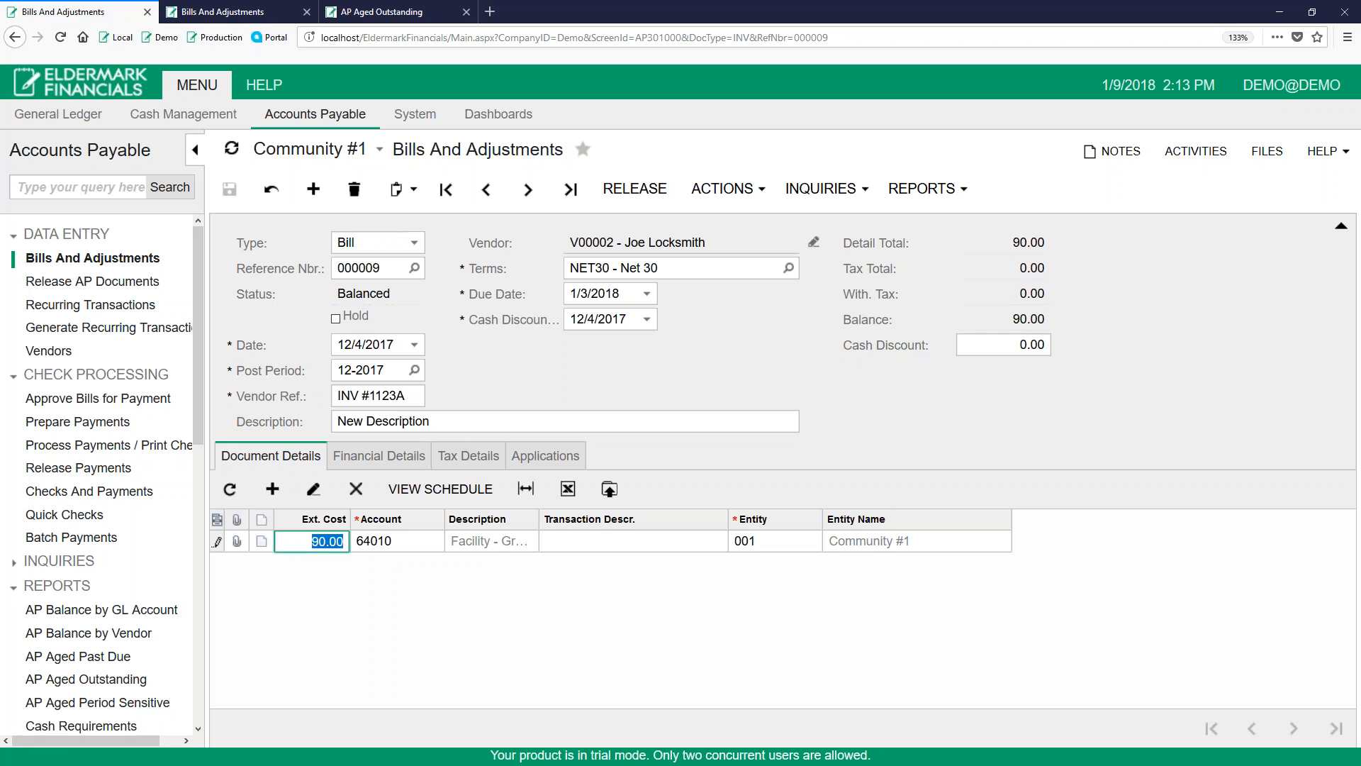
type("95")
key("Tab")
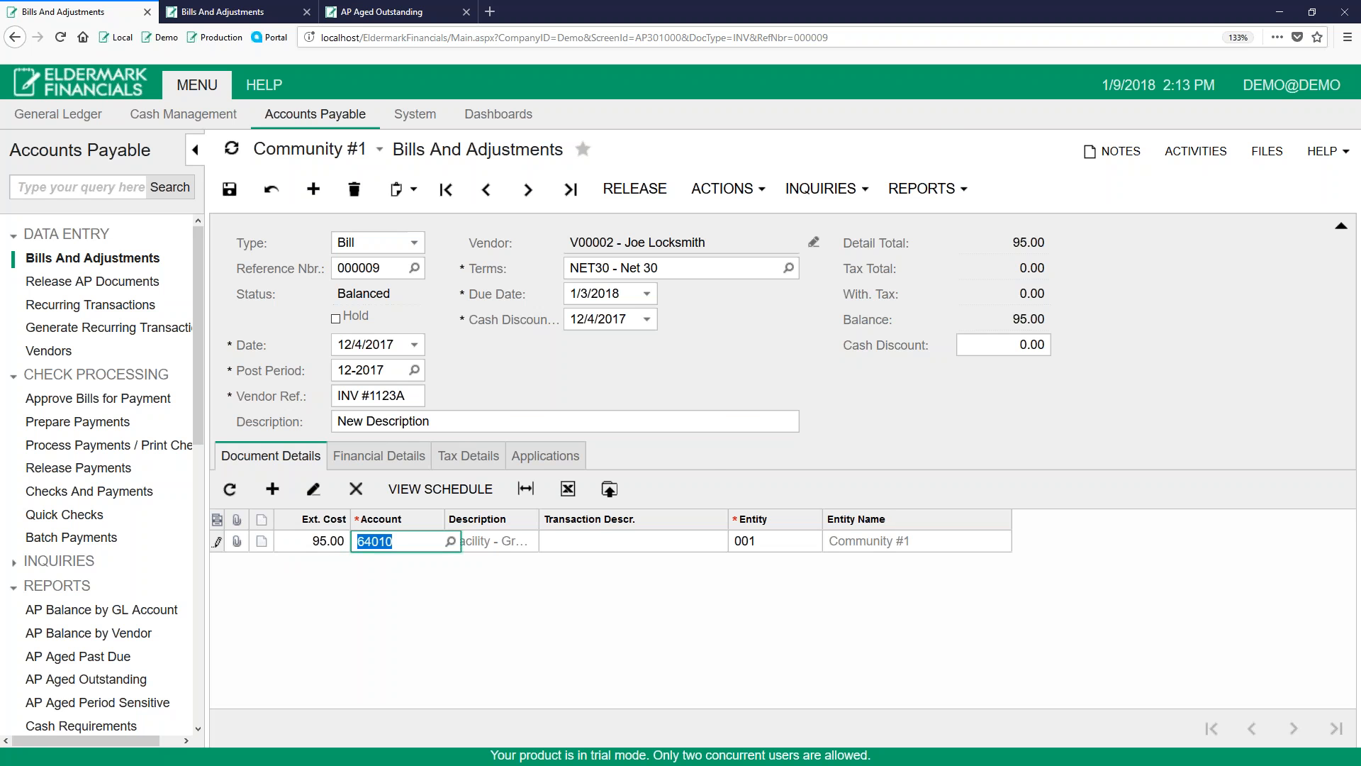
left_click(450, 541)
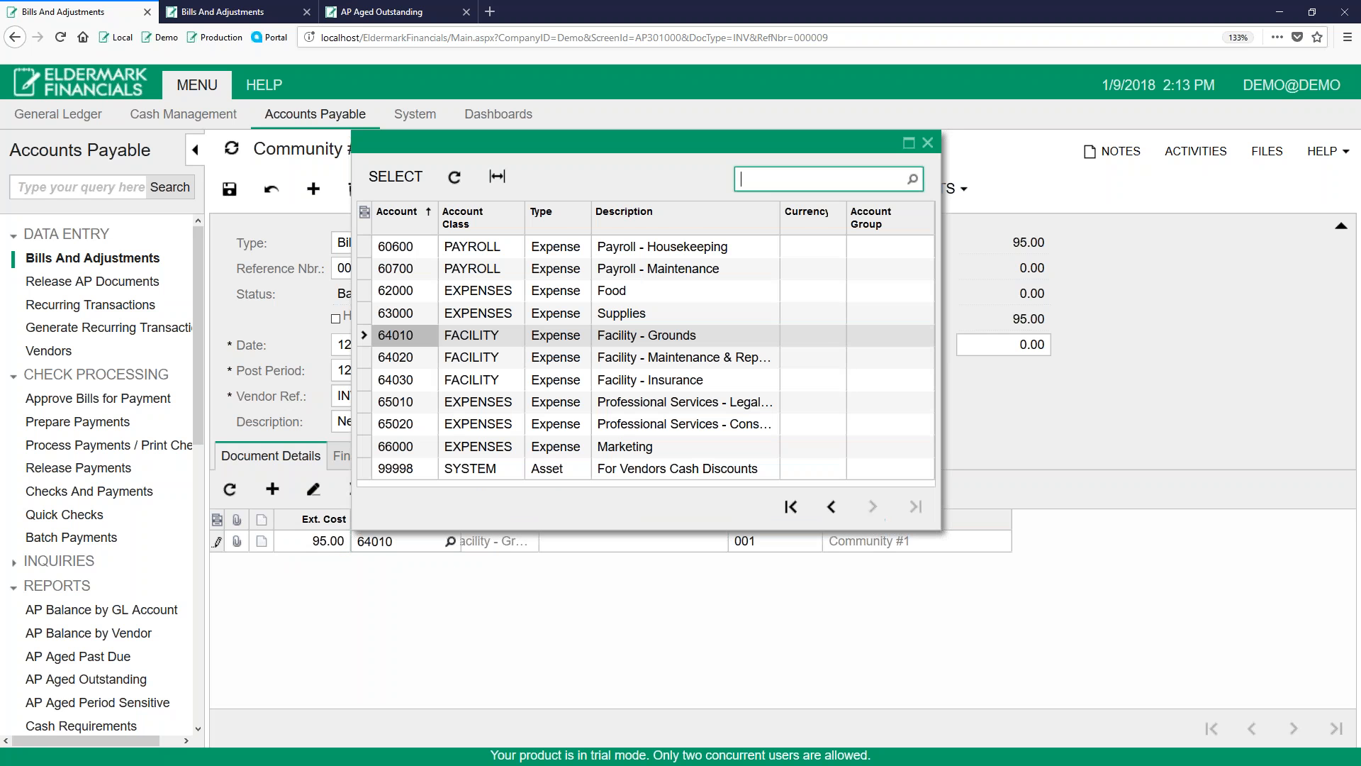
double_click(642, 358)
left_click(229, 188)
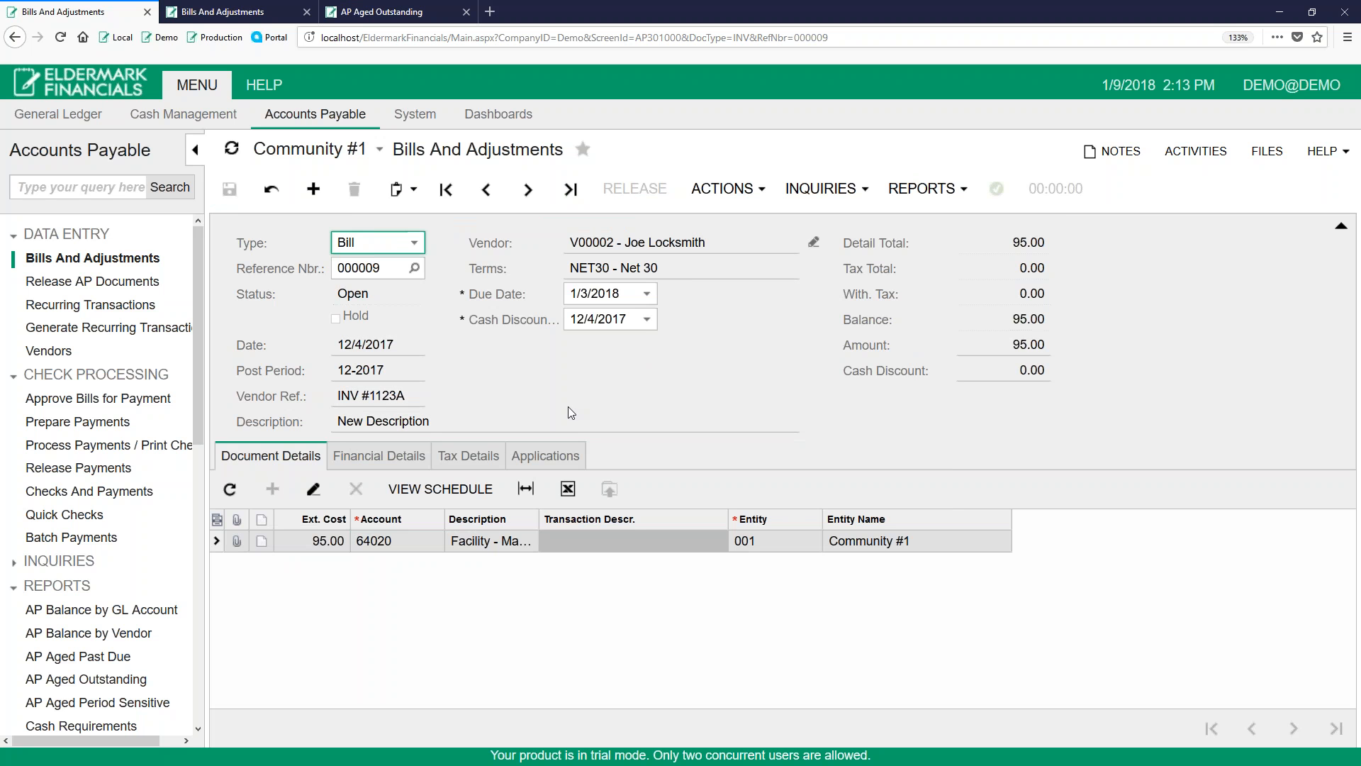
- Open the Bills And Adjustments inquiry and widen its Type column
left_click(105, 562)
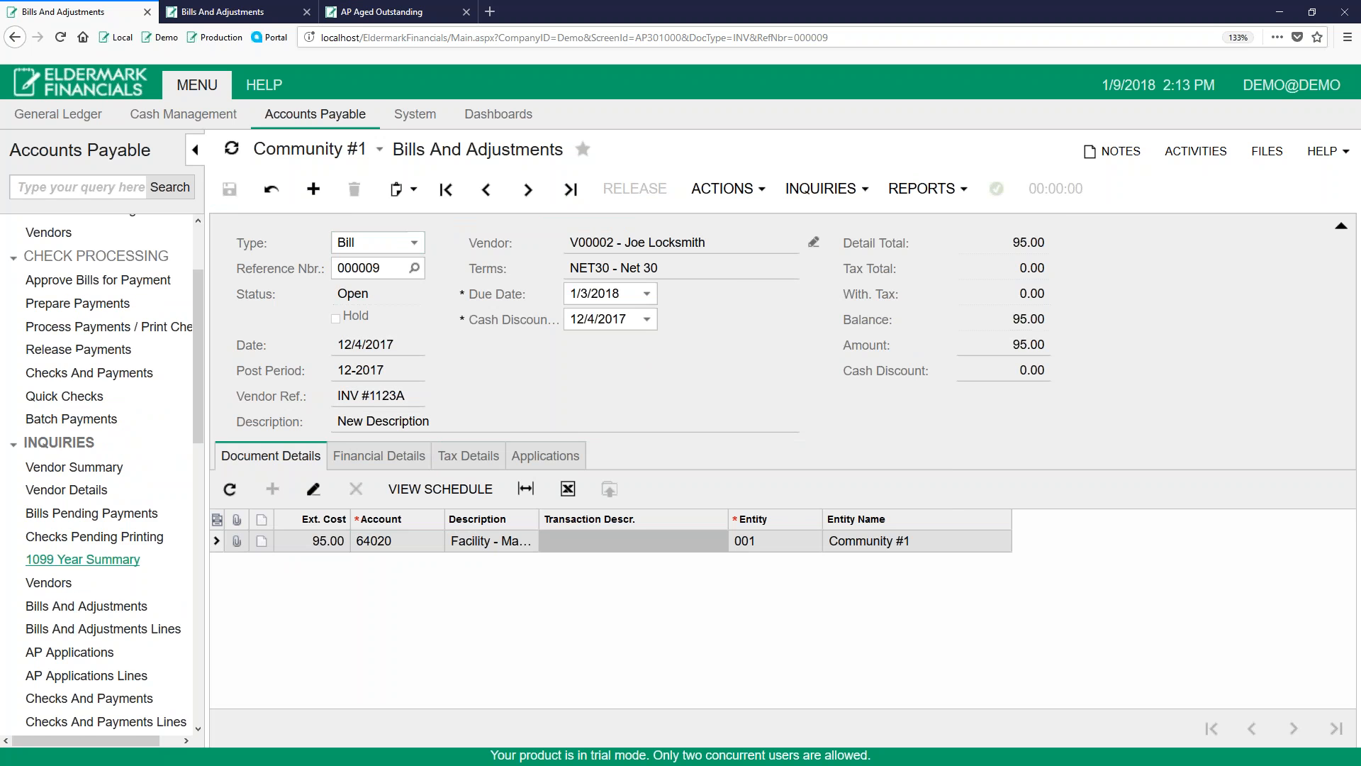
scroll(93, 546, "down", 1)
left_click(87, 538)
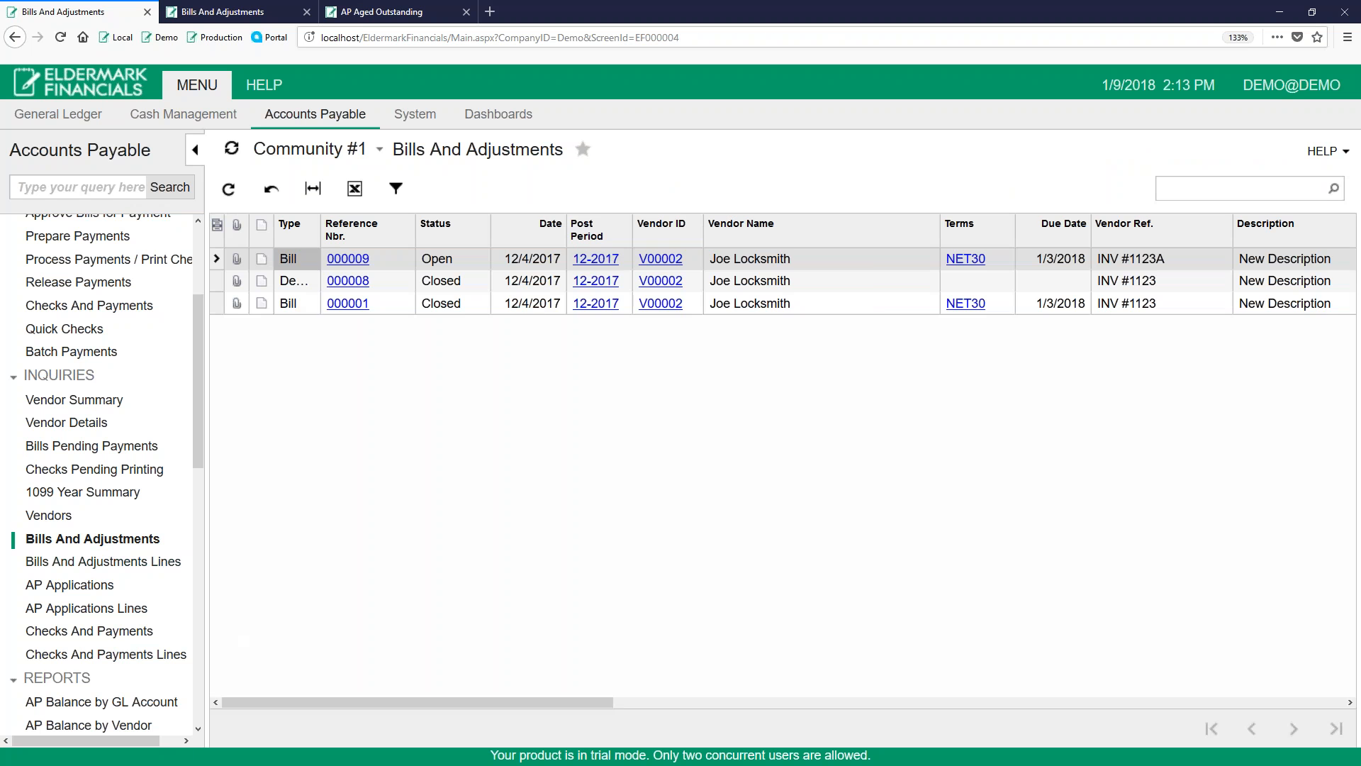
left_click_drag(319, 236, 405, 236)
- Compare the statuses of the original bill, the debit adjustment and the corrected bill in the inquiry list
left_click(480, 310)
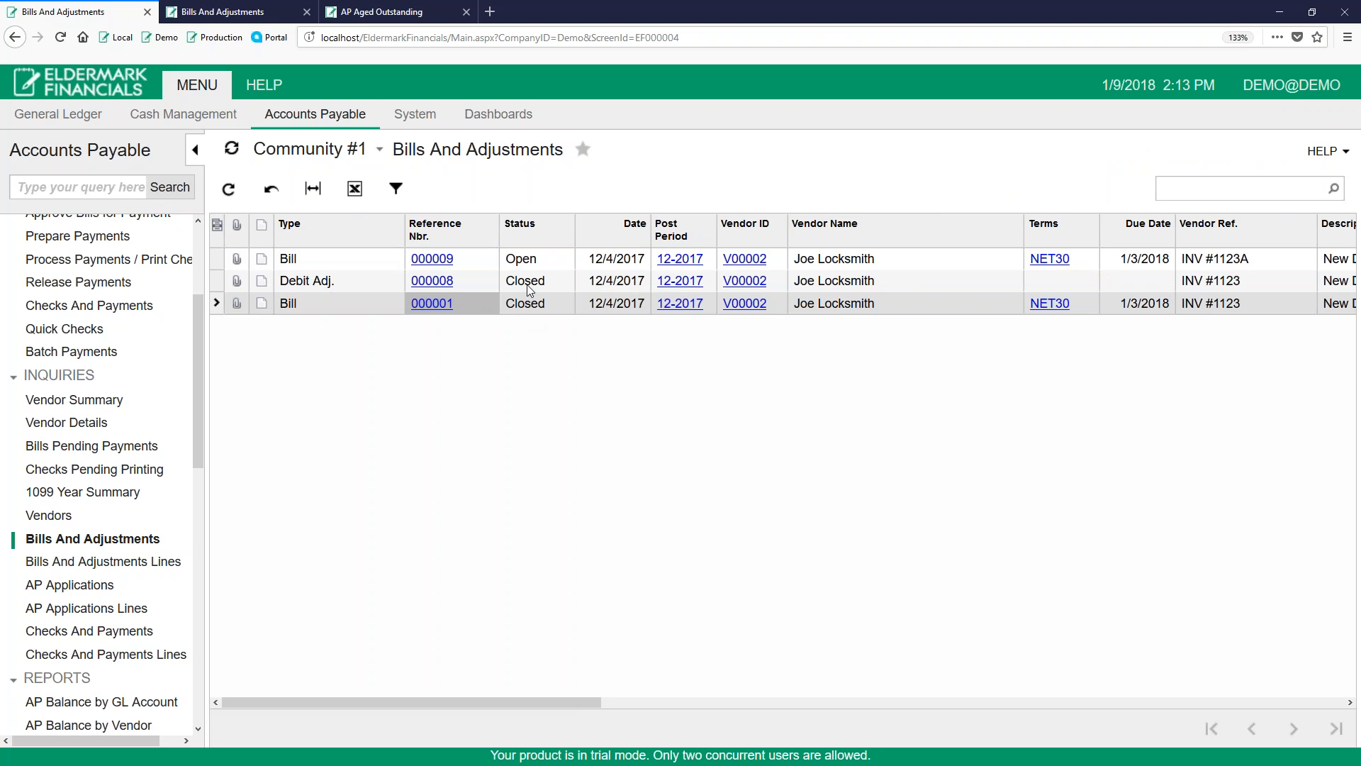
left_click(528, 286)
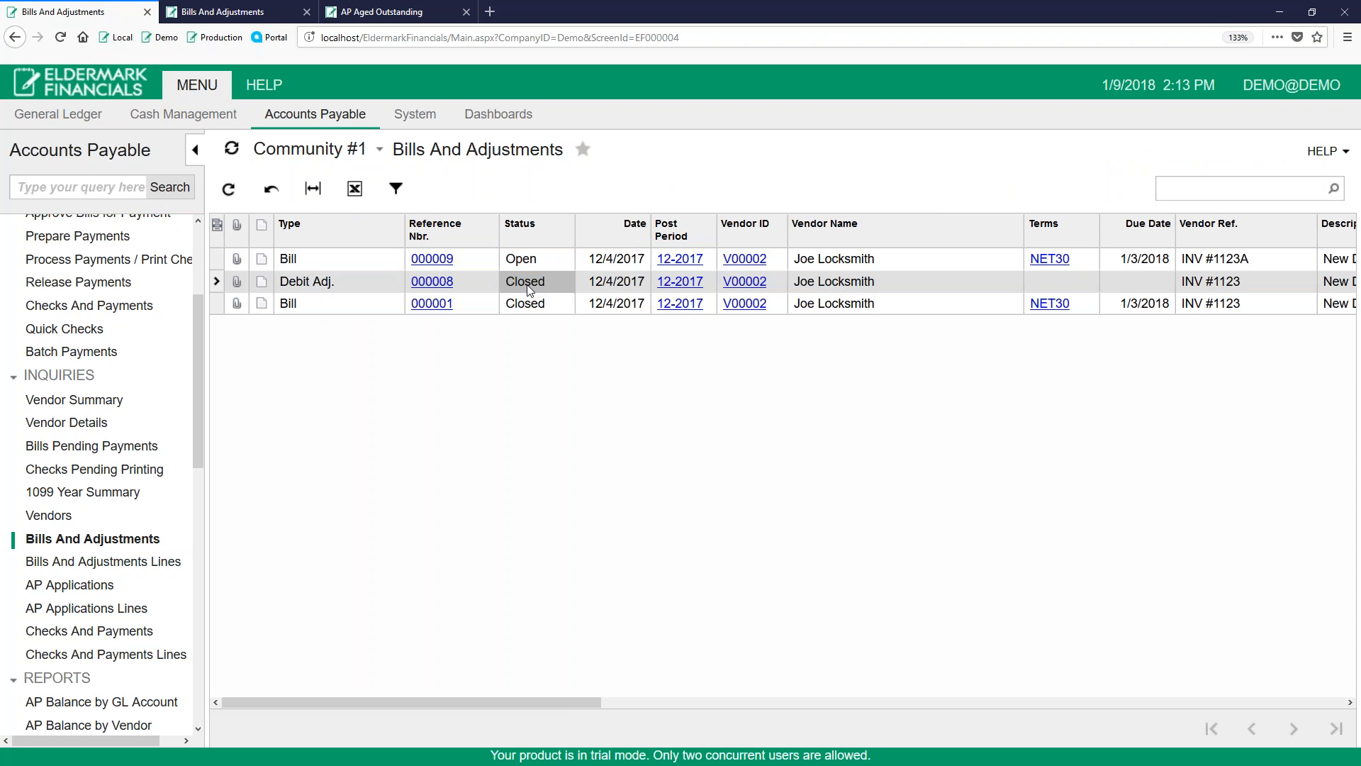
left_click(532, 309)
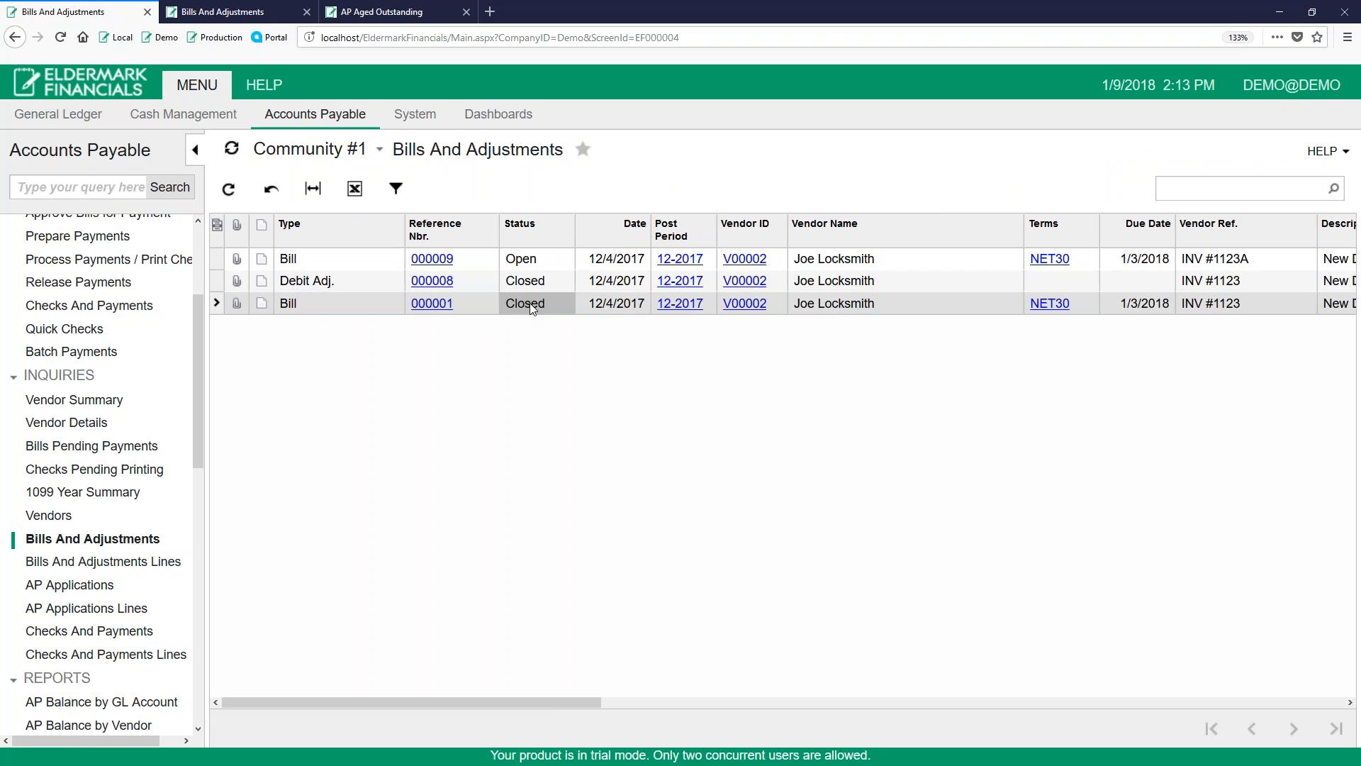
left_click(533, 287)
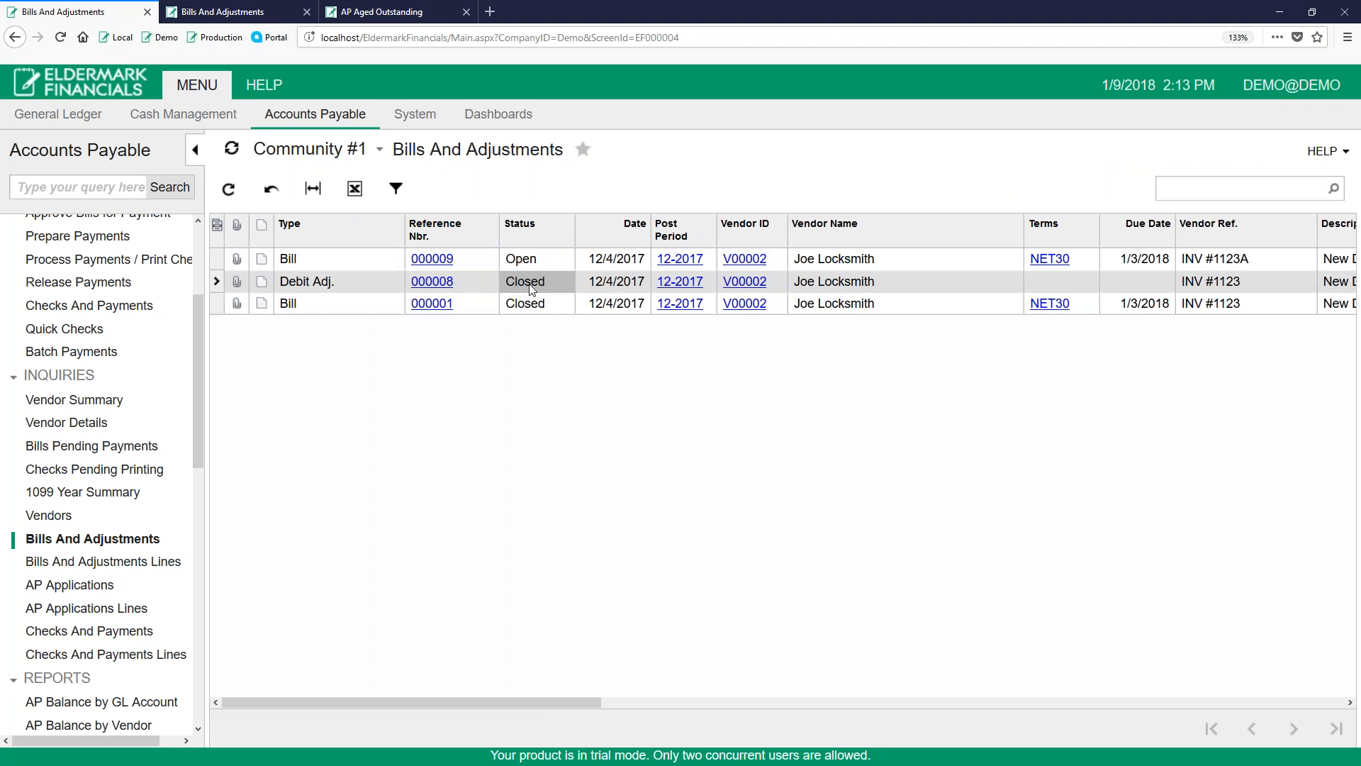
left_click(528, 263)
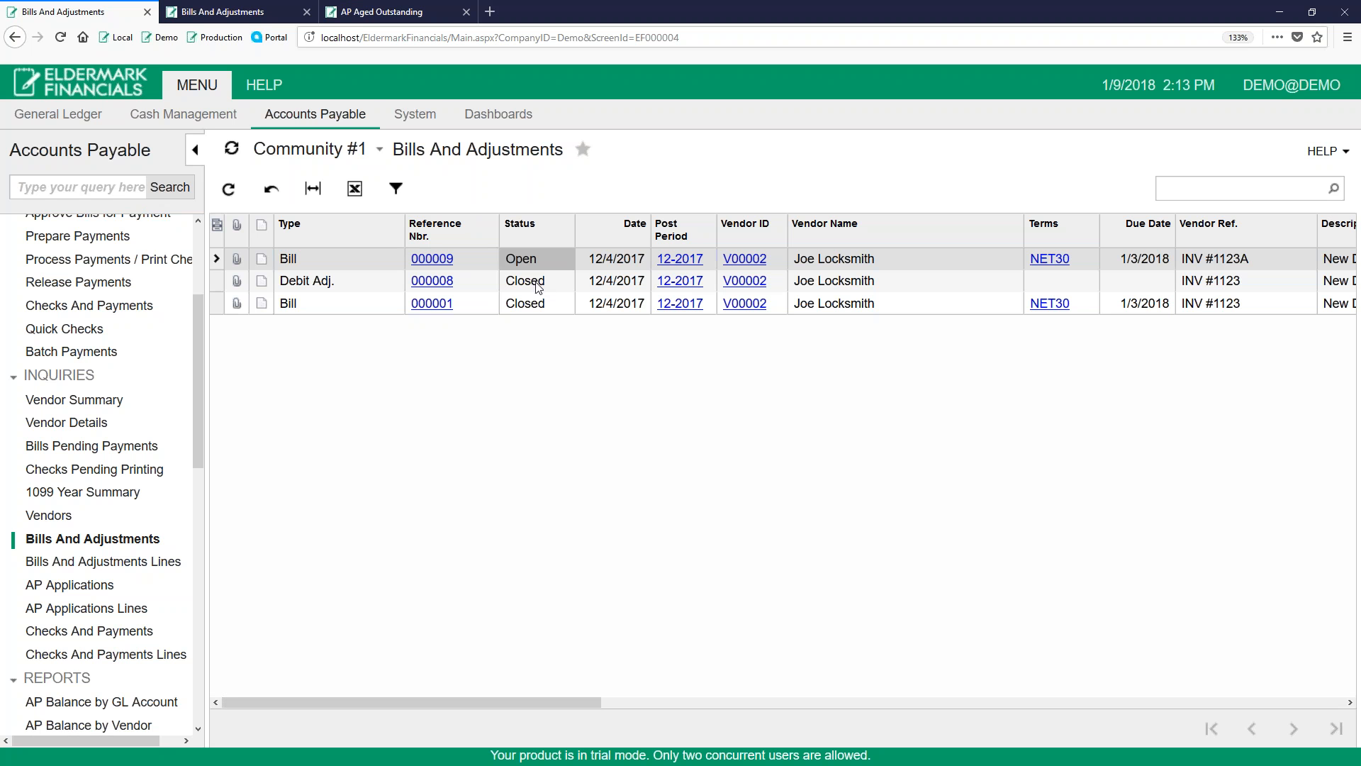
left_click(539, 312)
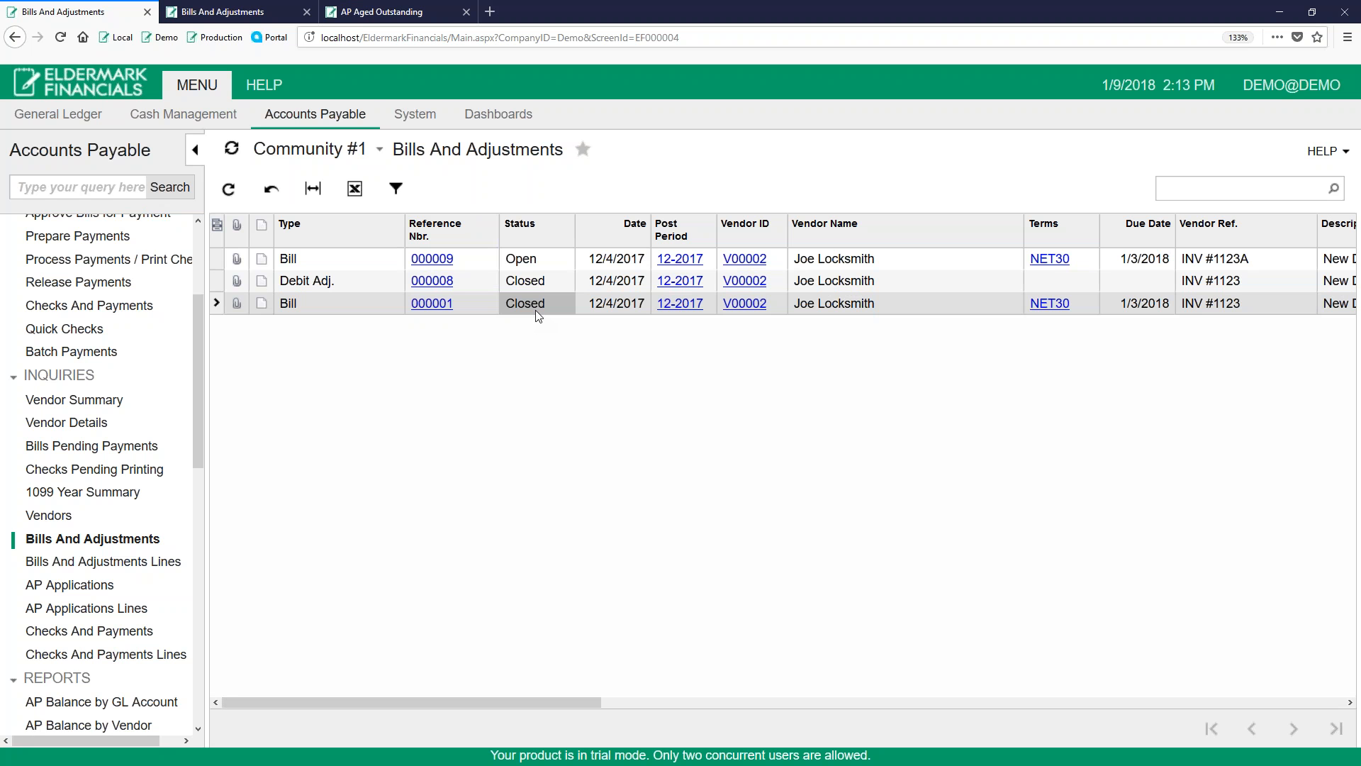